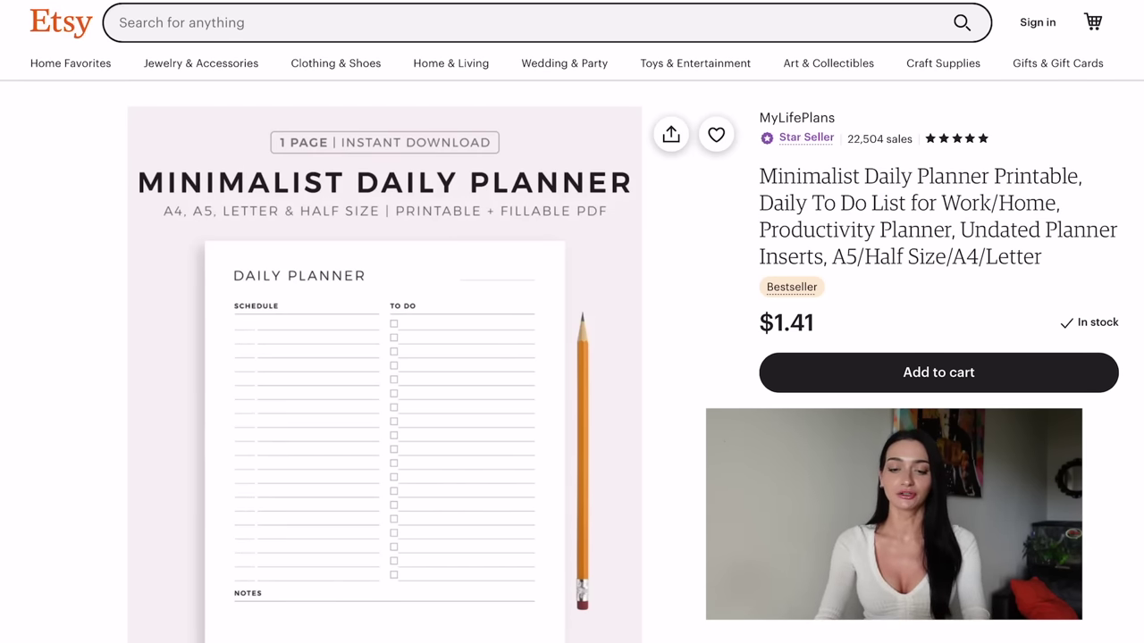
scroll(572, 357, "down", 1)
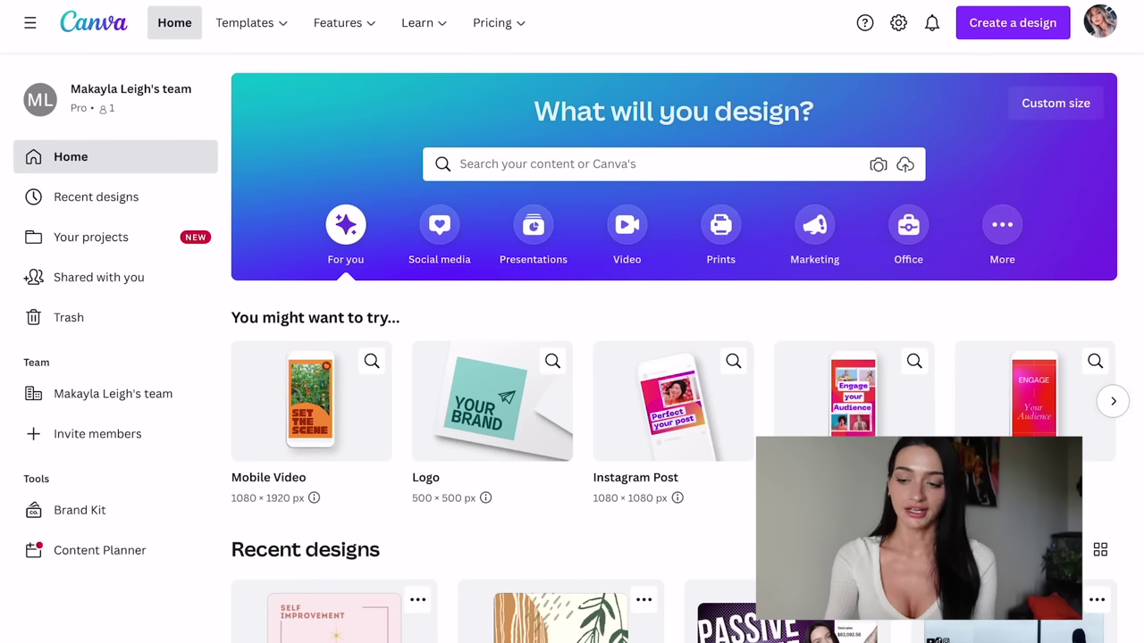
Step: In Canva, create a blank US Letter design by searching the design types for "Planner"
left_click(1013, 24)
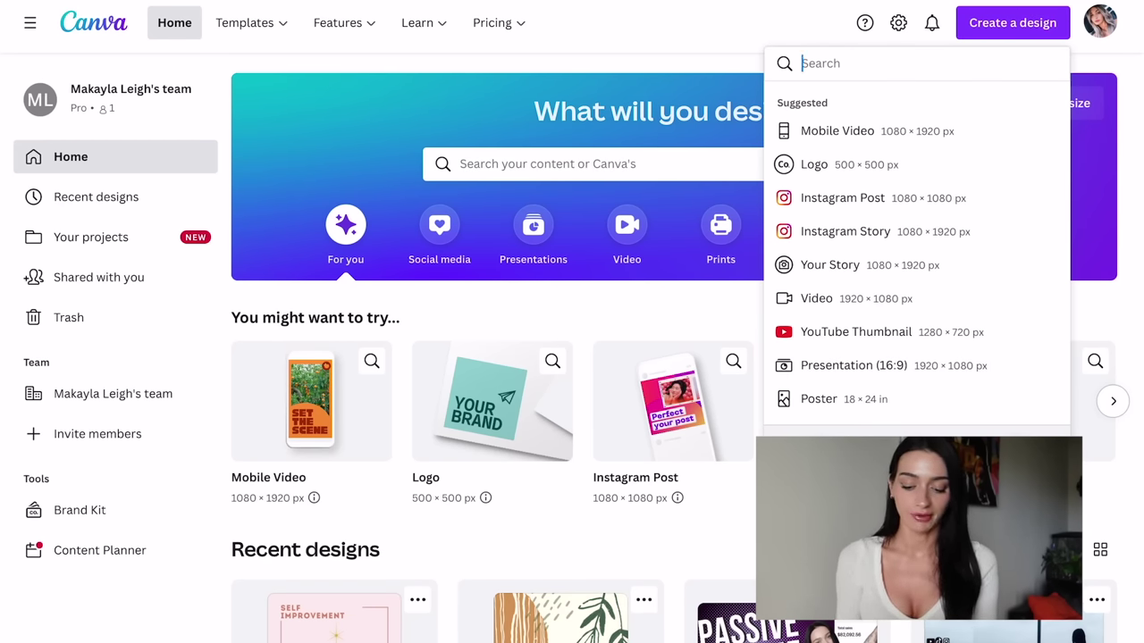
type("Planner")
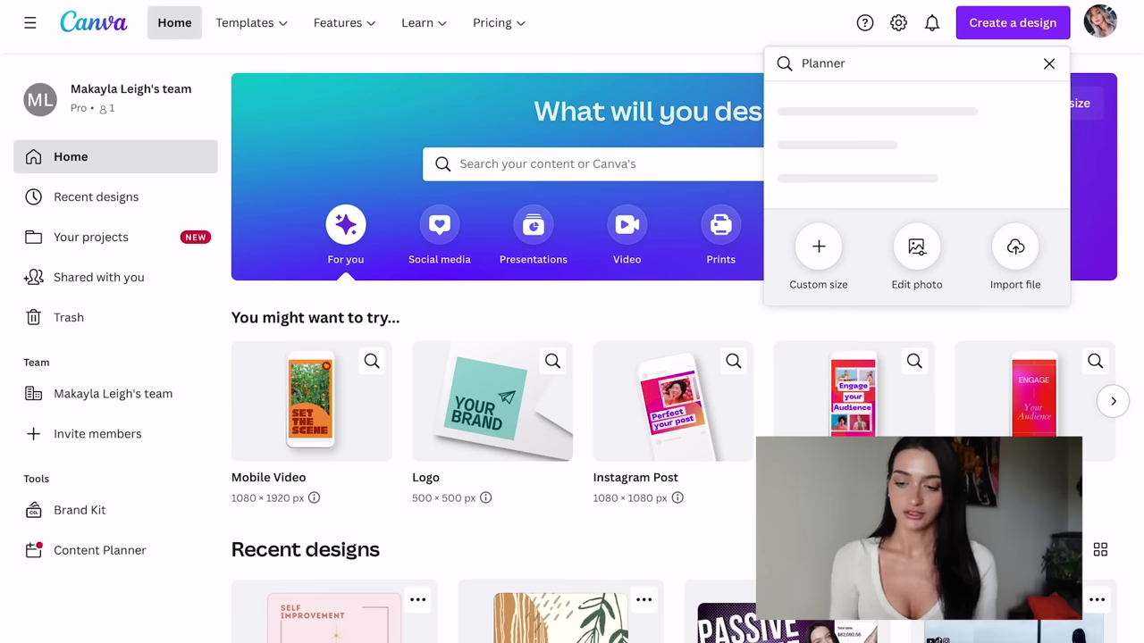
left_click(822, 105)
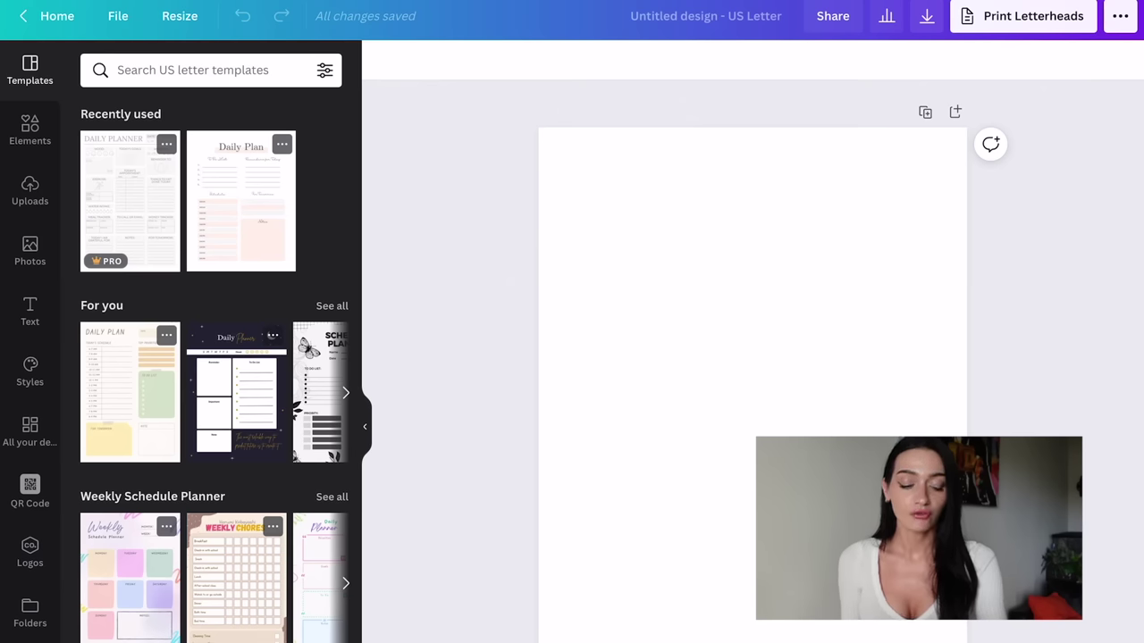
Step: Browse the suggested planner templates, including the For you, Weekly Schedule, Personal, Daily, Itinerary and Project Schedule groups
scroll(214, 357, "down", 5)
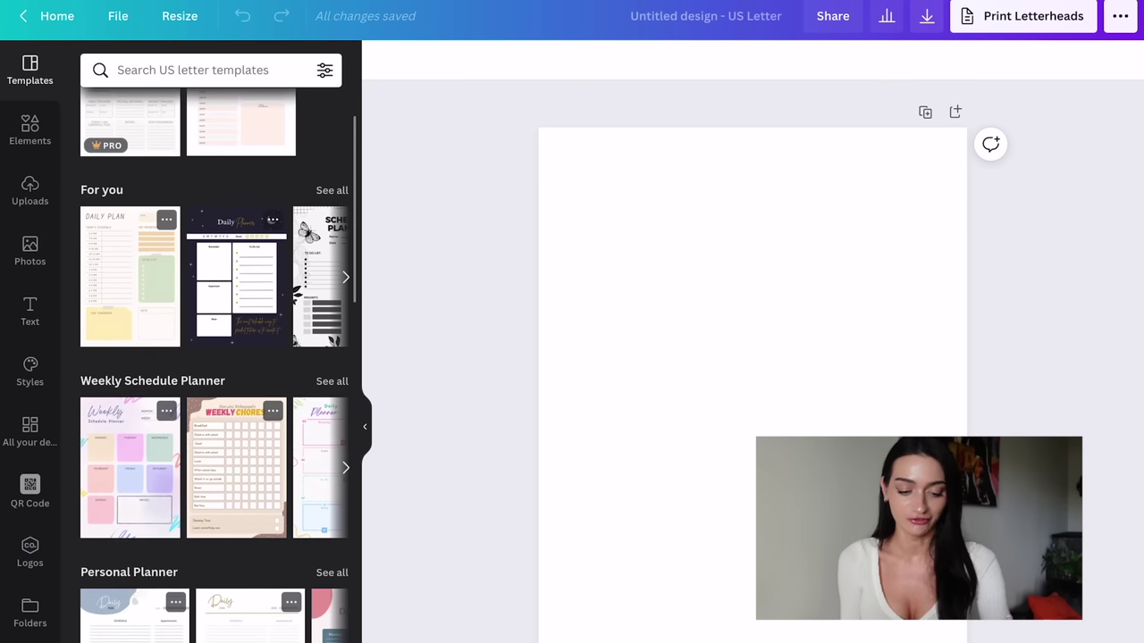
scroll(219, 362, "down", 1)
scroll(214, 358, "down", 6)
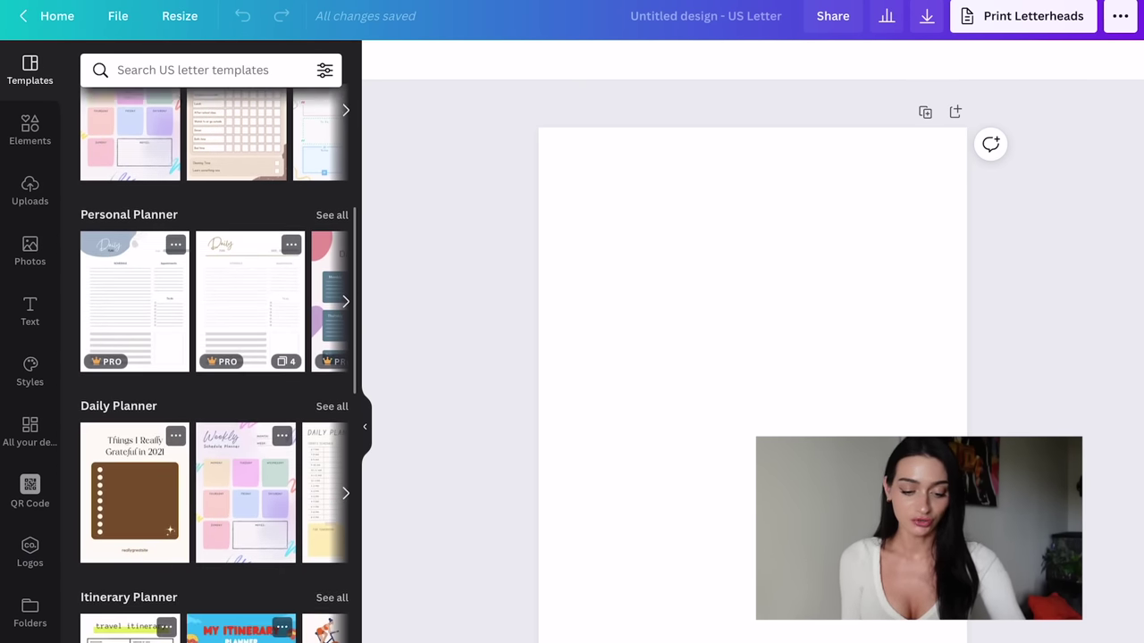
scroll(215, 357, "down", 10)
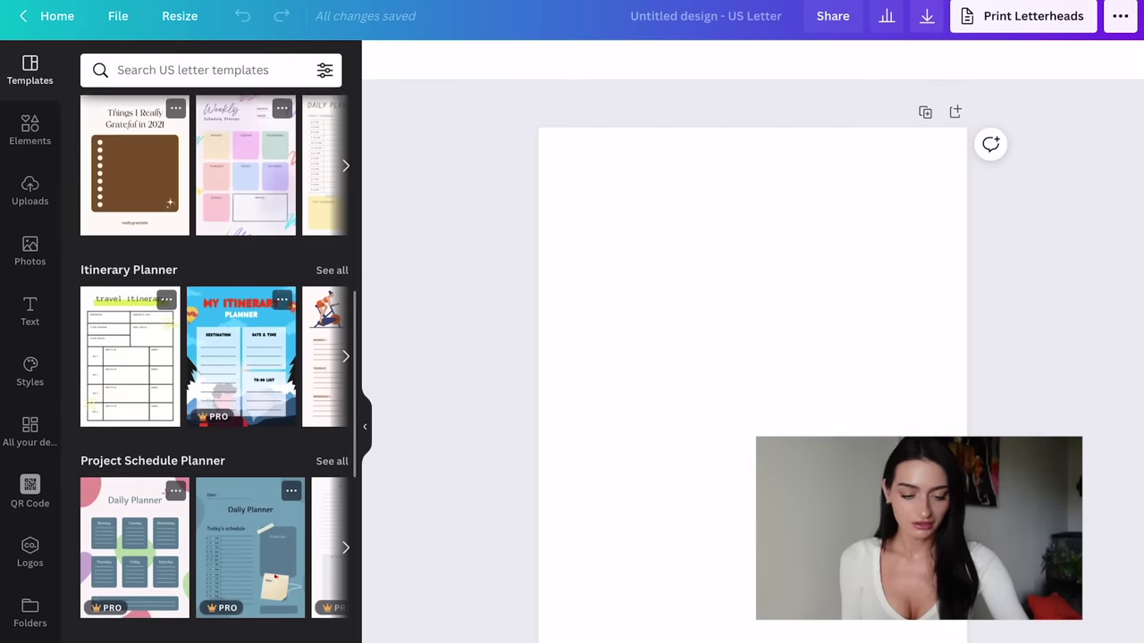
scroll(214, 358, "up", 11)
scroll(215, 357, "up", 9)
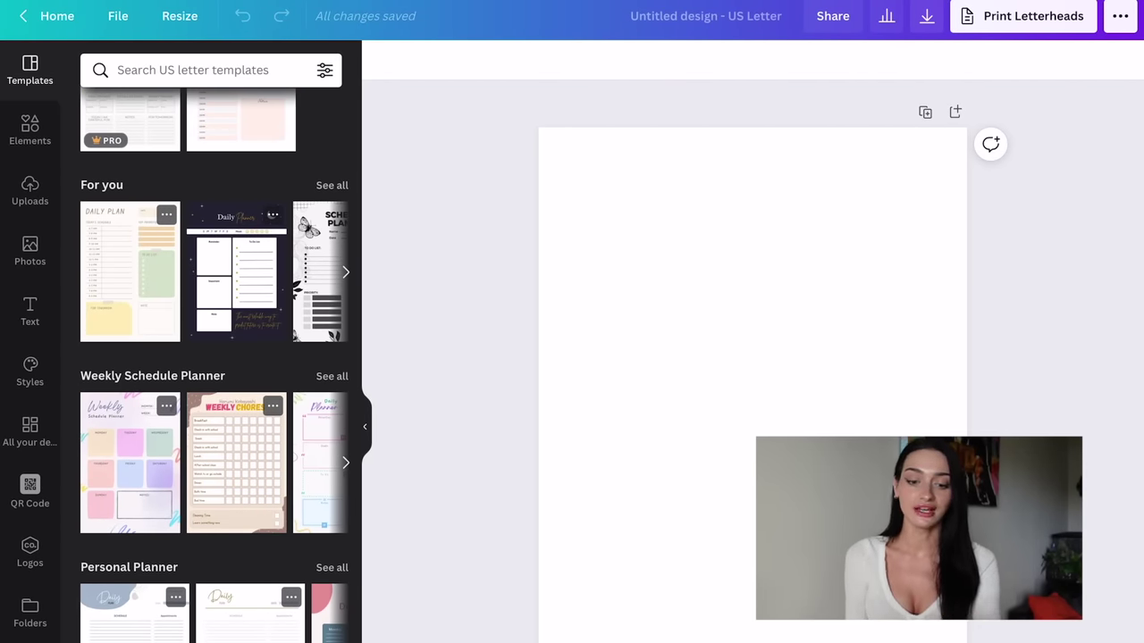
scroll(214, 357, "up", 3)
scroll(214, 358, "down", 1)
scroll(214, 393, "right", 2)
scroll(215, 393, "right", 4)
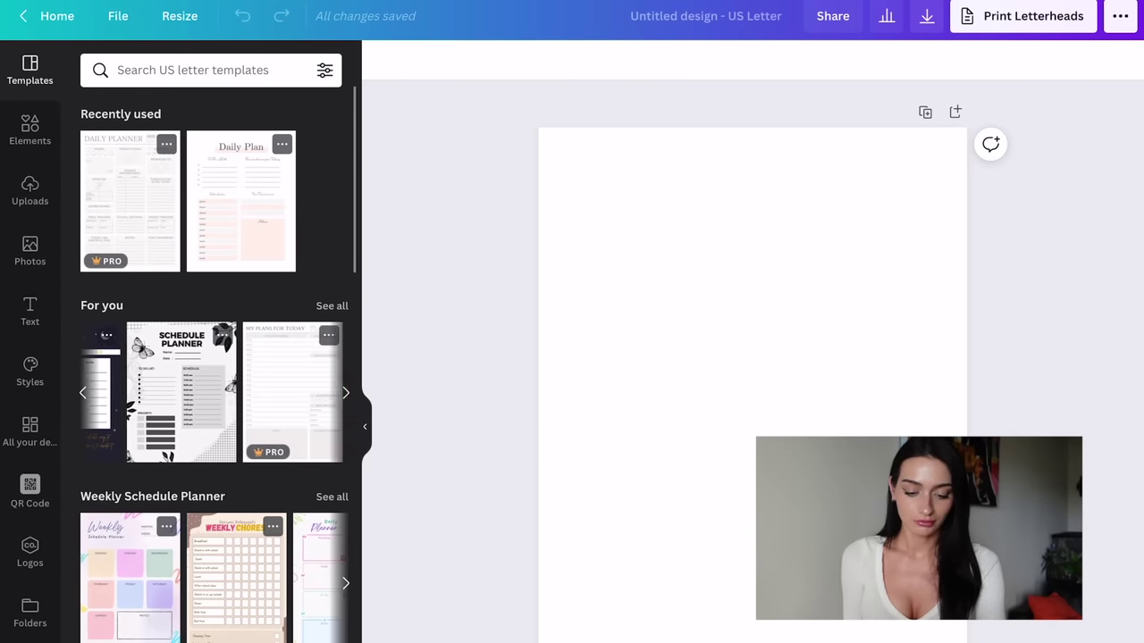
scroll(214, 357, "down", 2)
scroll(215, 462, "right", 5)
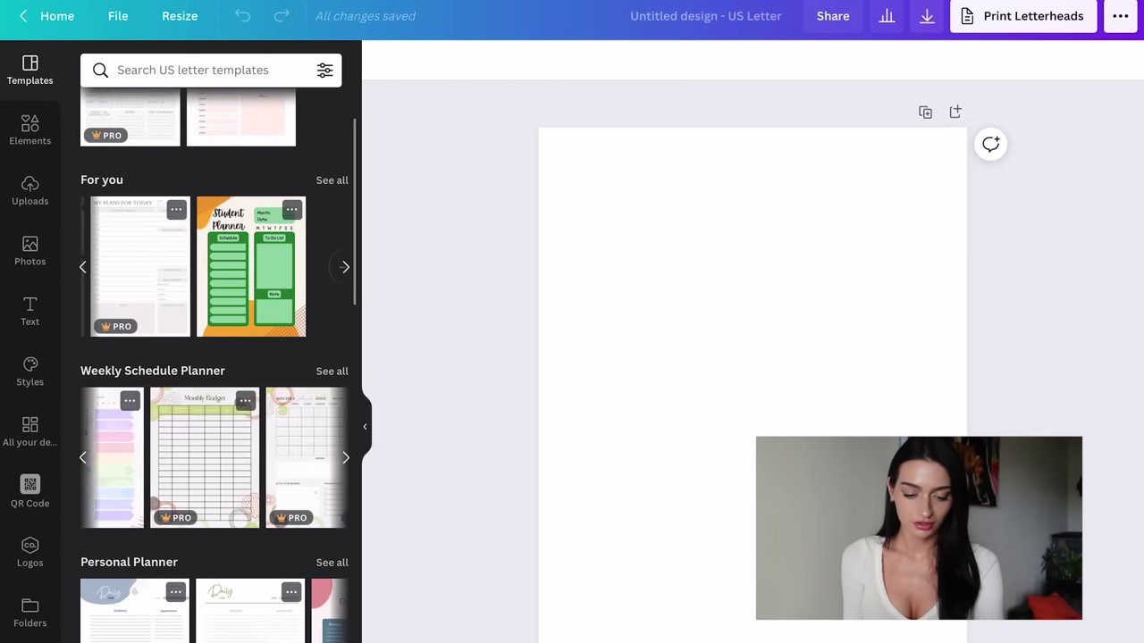
Step: Apply the recently used grey DAILY PLANNER template to the blank page
scroll(215, 357, "up", 2)
left_click(130, 201)
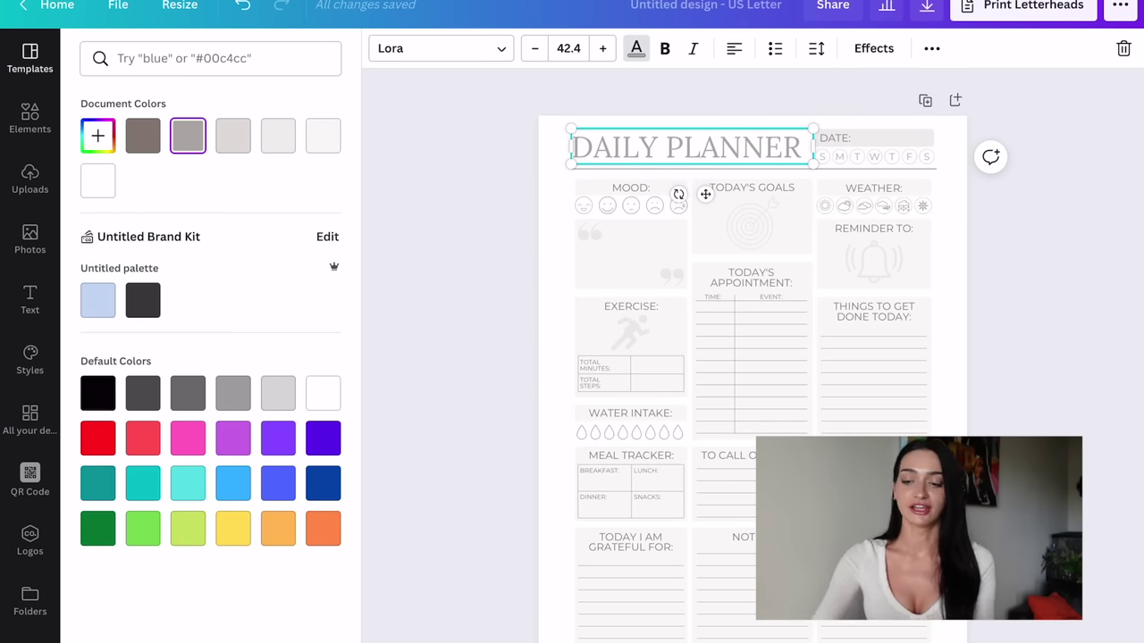
Step: Recolour the DAILY PLANNER title with the light blue from the Untitled palette
left_click(874, 384)
left_click(912, 259)
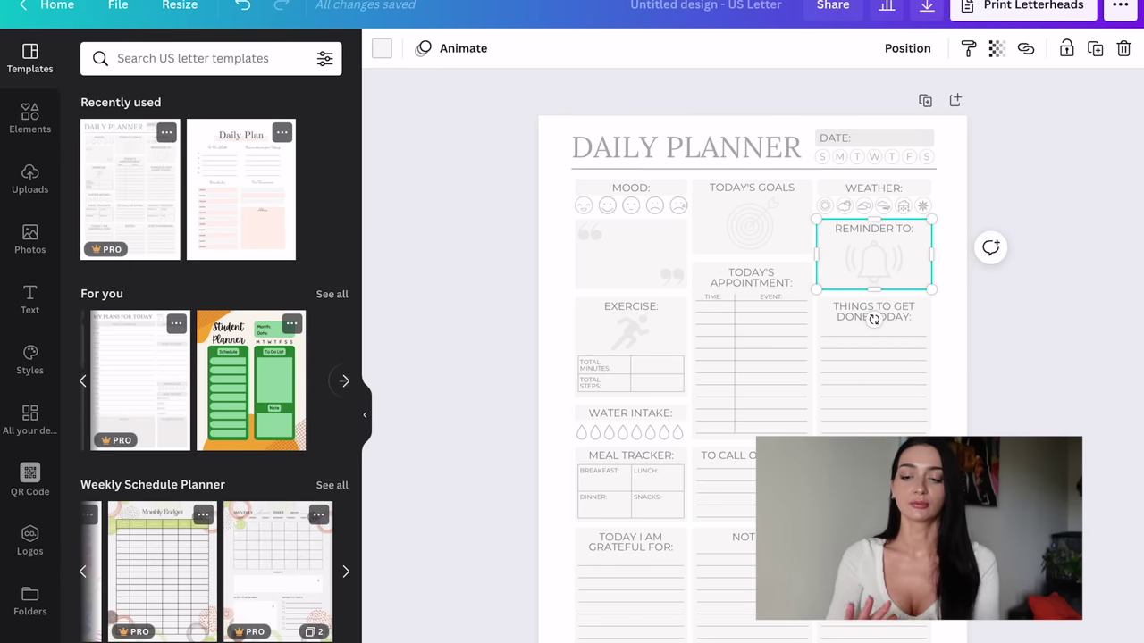
left_click(686, 147)
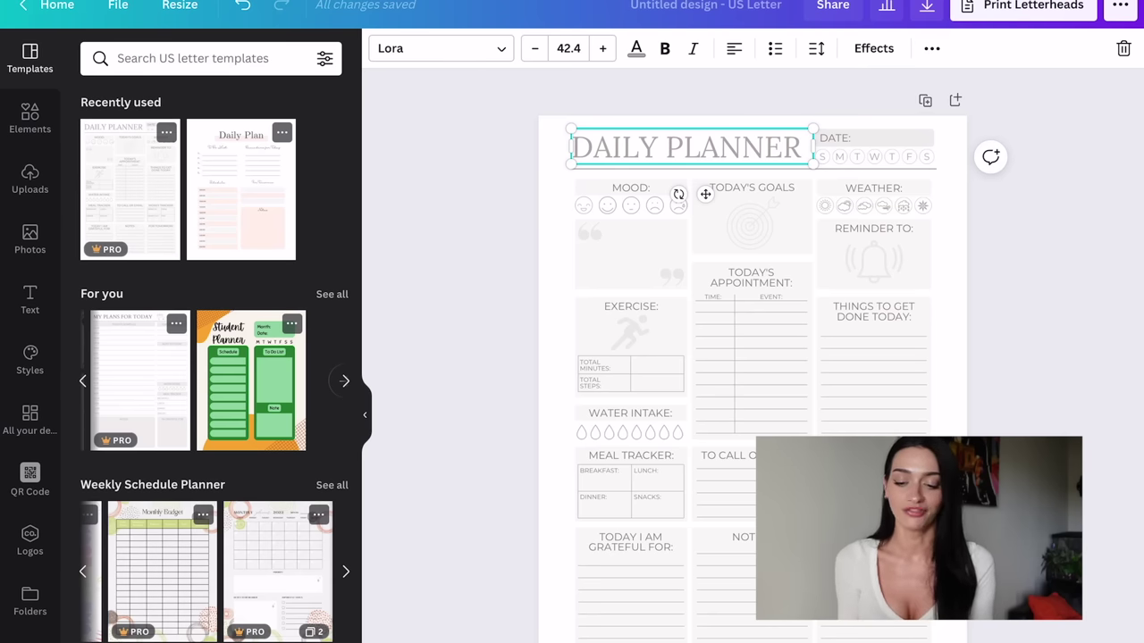
key("ctrl+z")
left_click(636, 48)
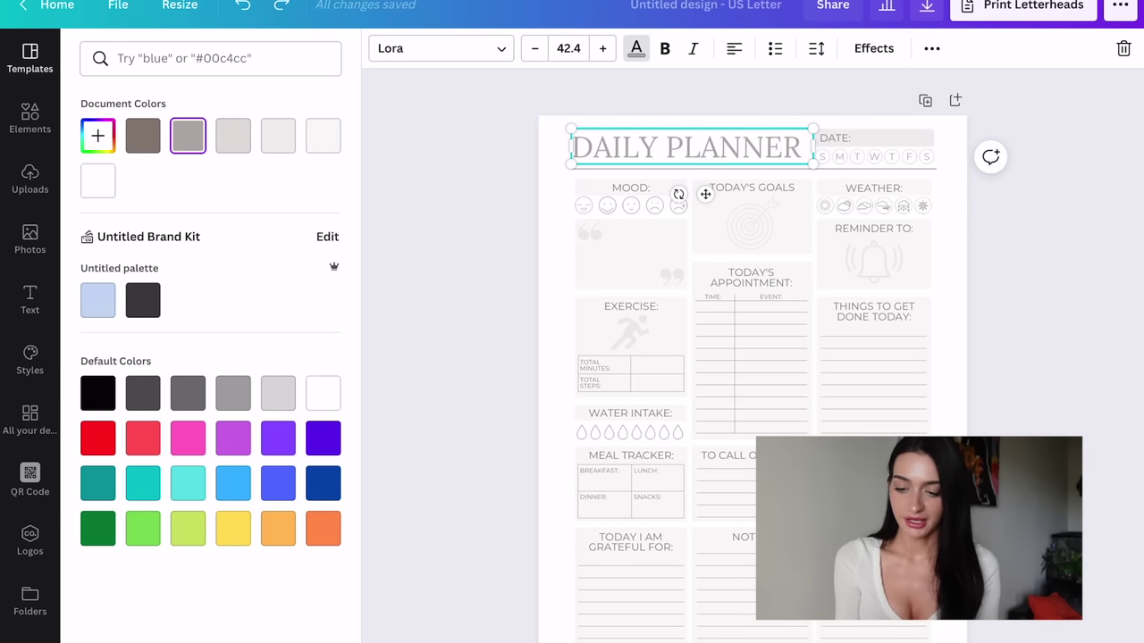
left_click(99, 300)
Step: Try the Shadow and Lift text effects on the DAILY PLANNER title, then apply the Splice effect
left_click(873, 48)
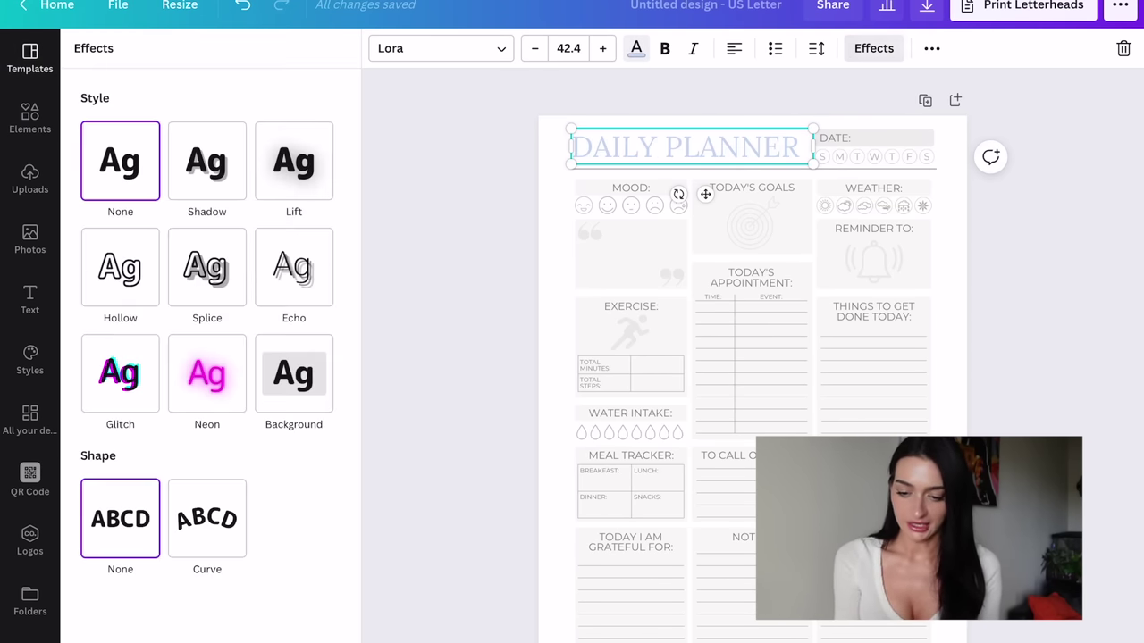
left_click(207, 161)
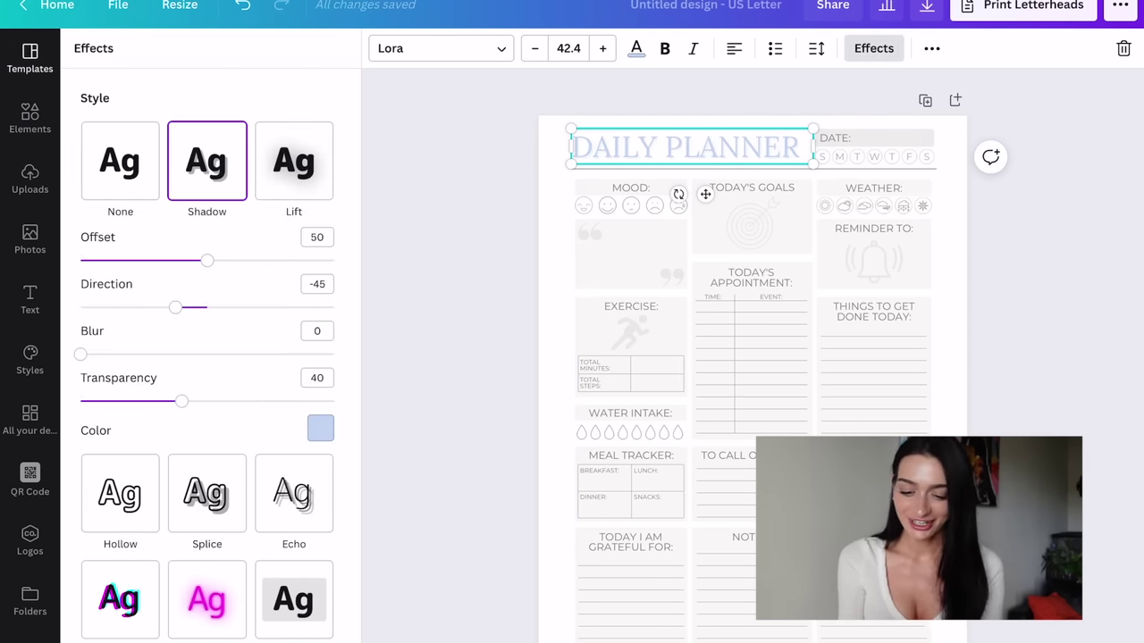
left_click(293, 161)
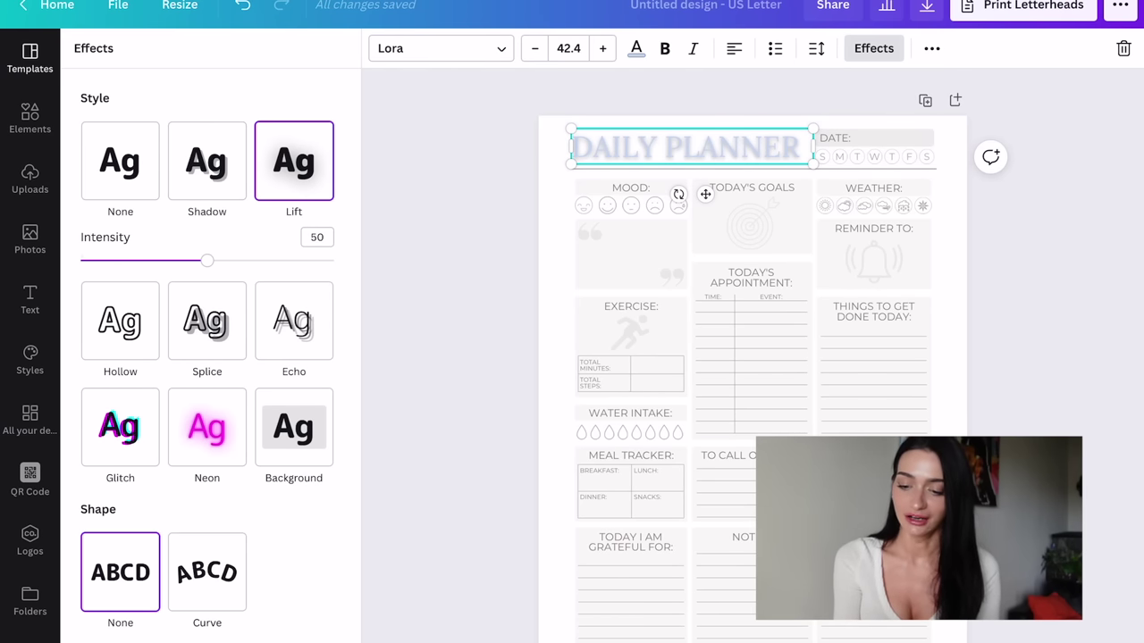
left_click(207, 322)
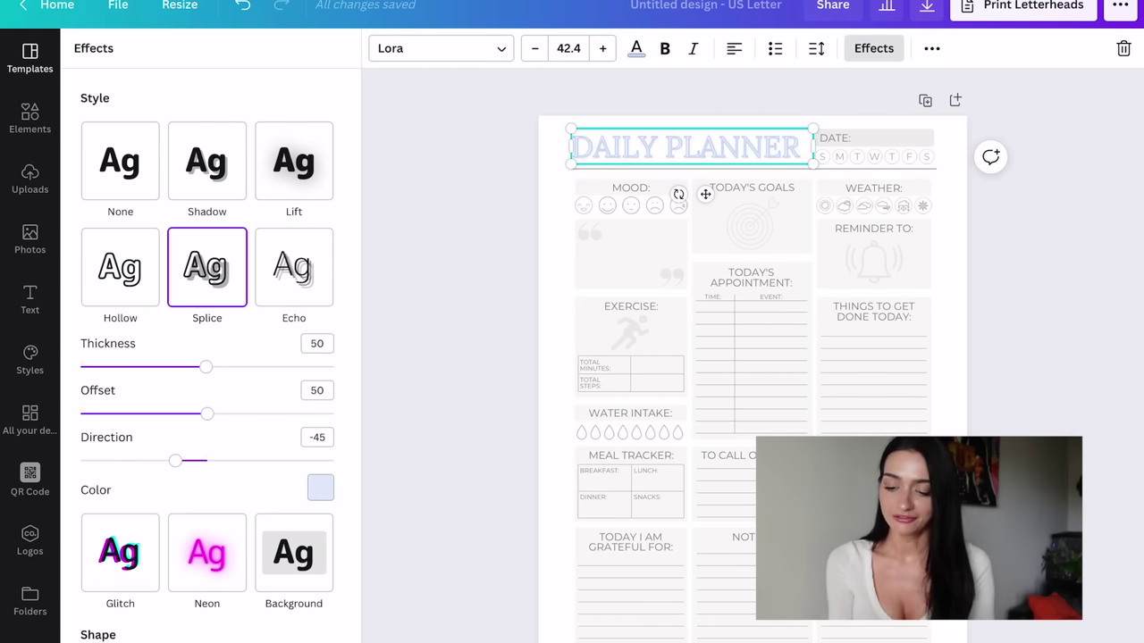
left_click(873, 49)
Step: Recolour the bell graphic in the REMINDER TO box with the light blue brand colour
left_click(874, 262)
left_click(382, 48)
left_click(97, 300)
left_click(1037, 205)
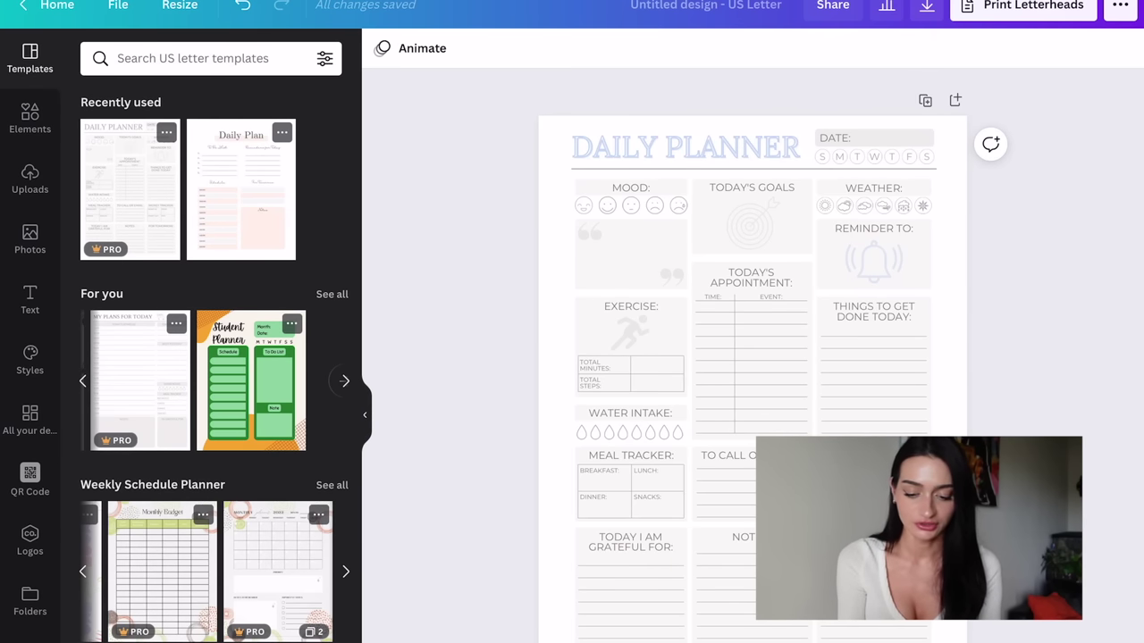
left_click(630, 456)
left_click(631, 433)
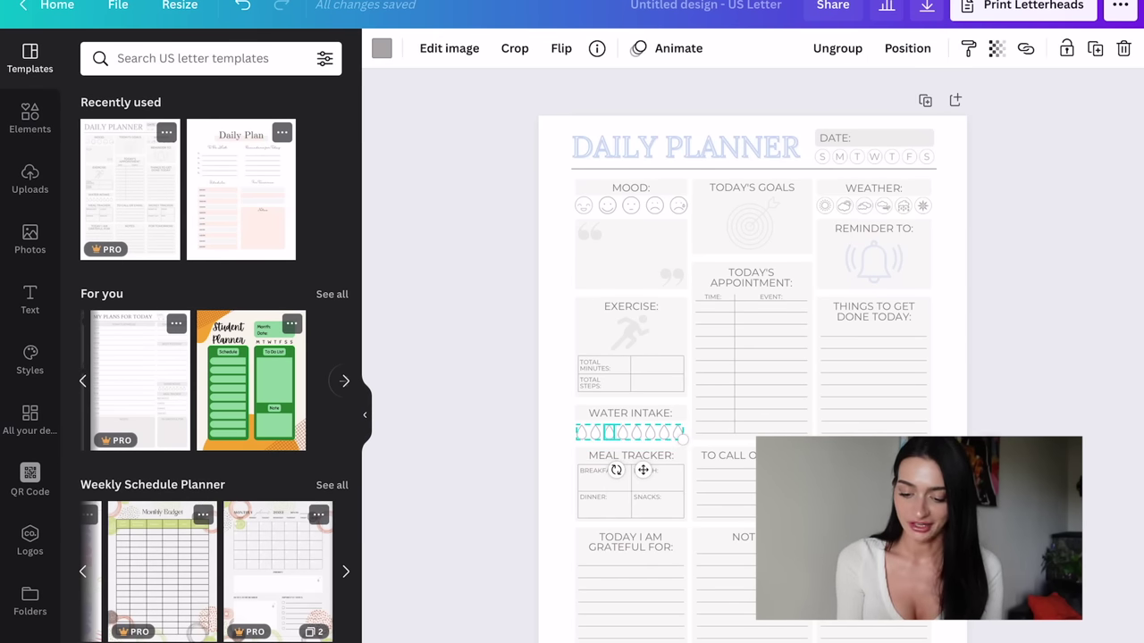
left_click(631, 373)
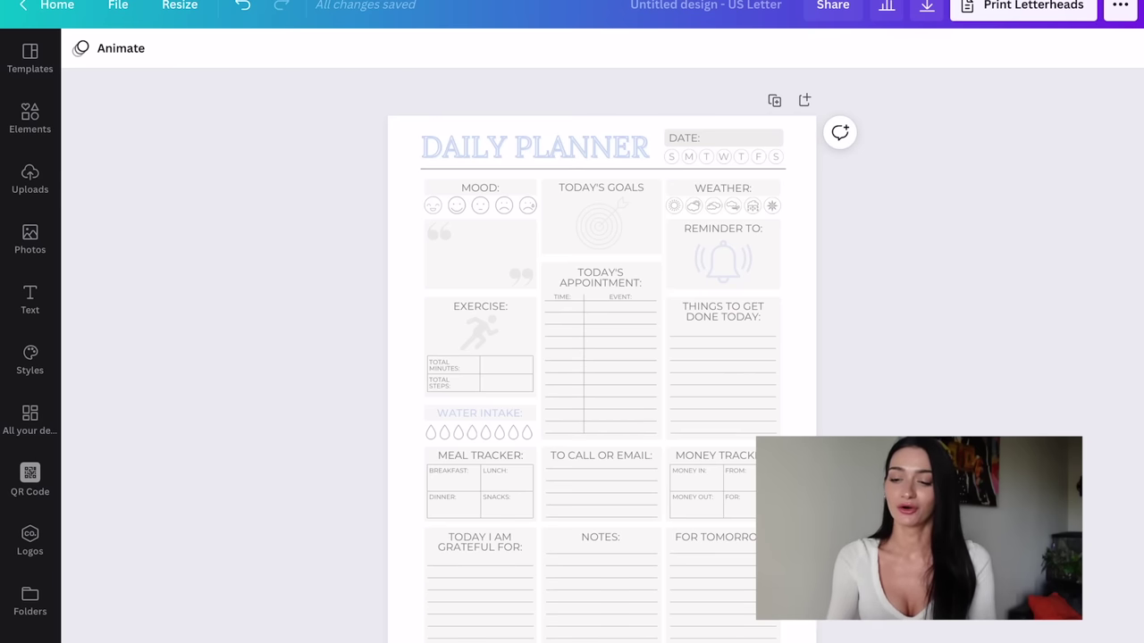
Step: Open the planner's download settings and set the file type to PDF Standard
left_click(927, 7)
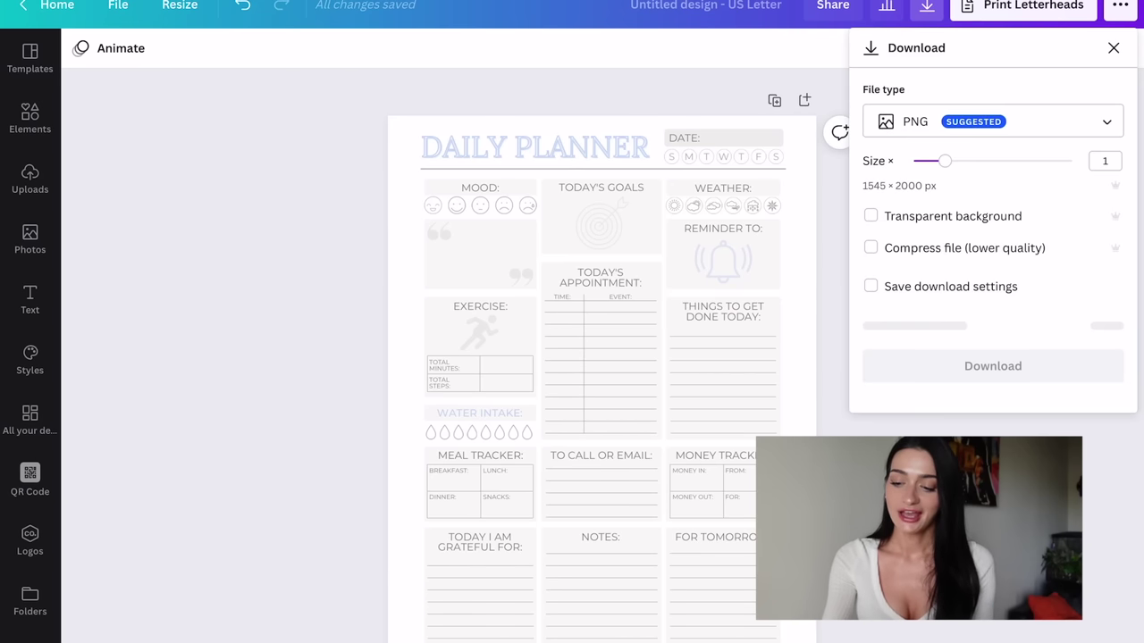
left_click(992, 223)
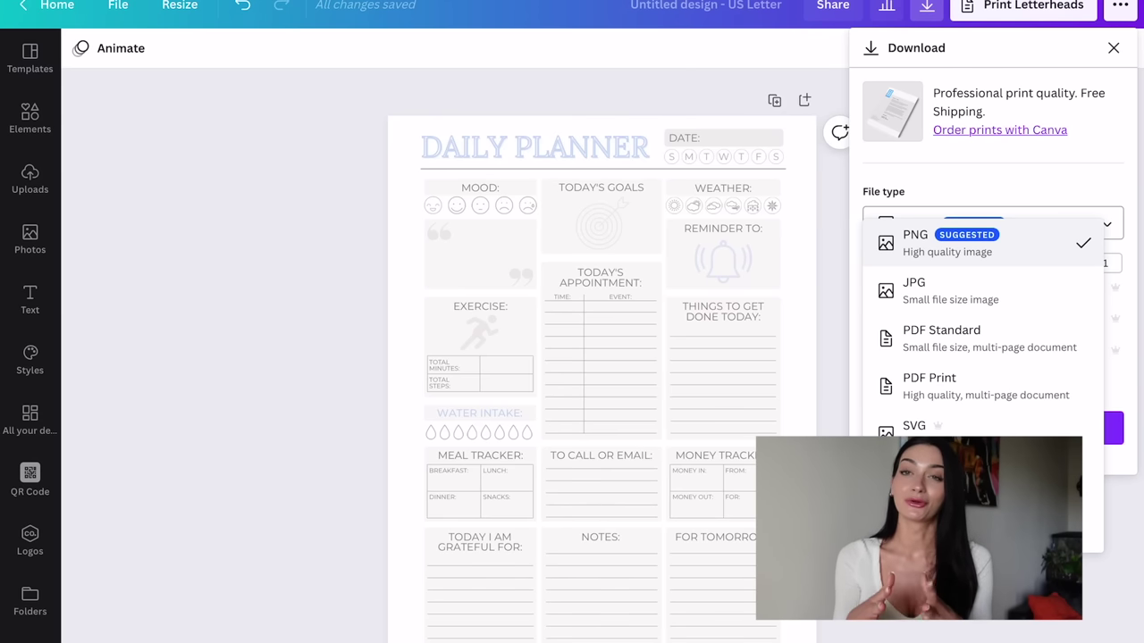
left_click(983, 339)
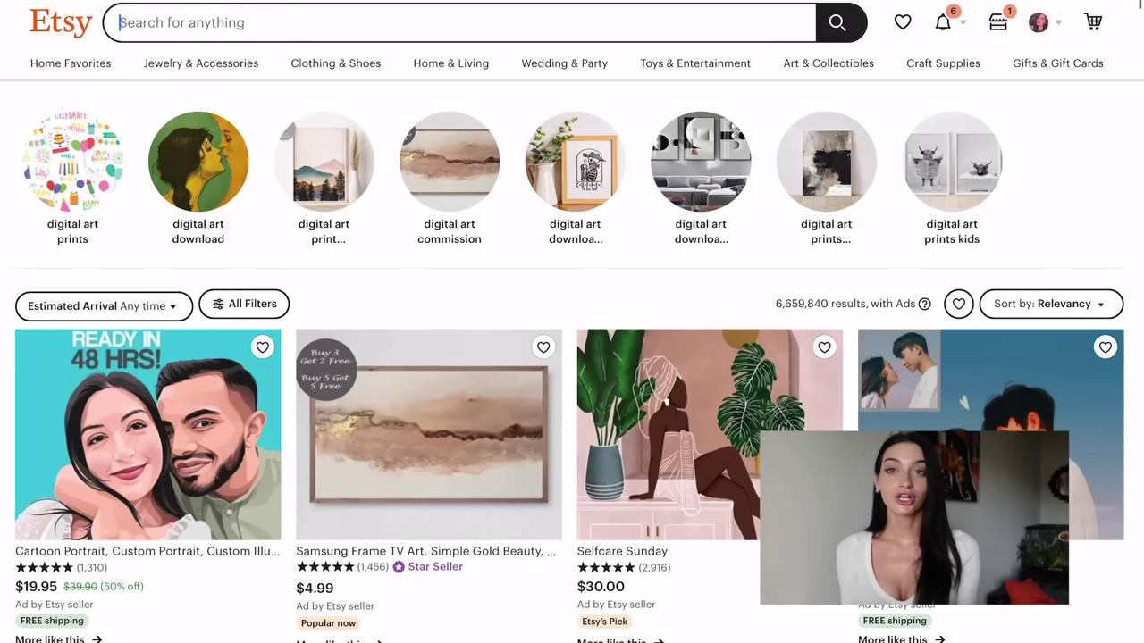
Step: Switch to Etsy and search for "digital art prints"
type("dig")
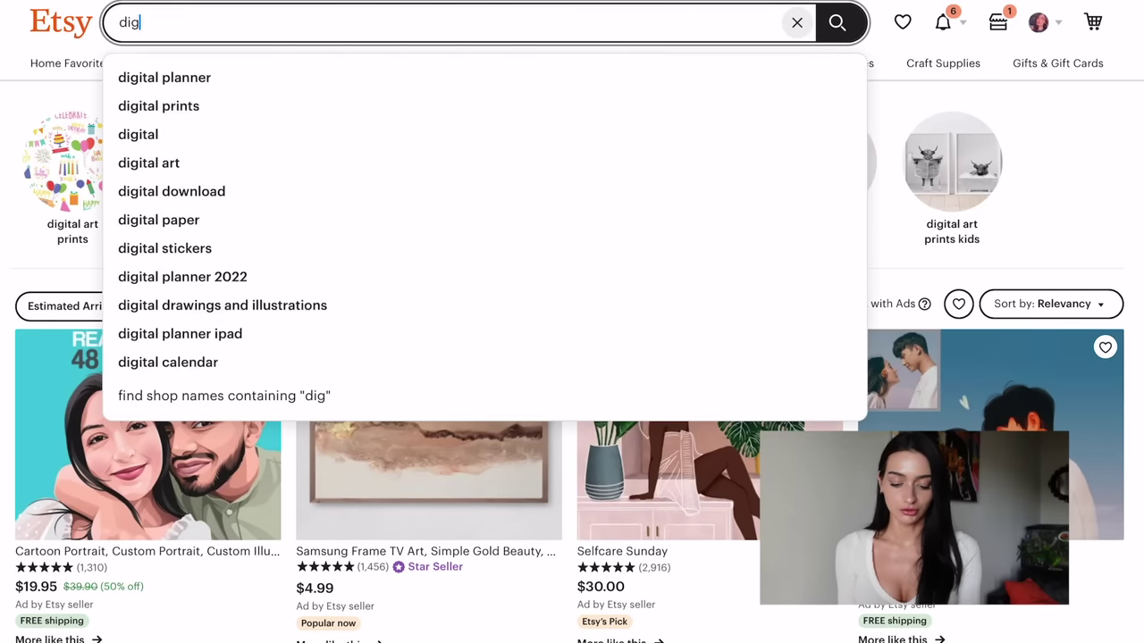
type("ital art")
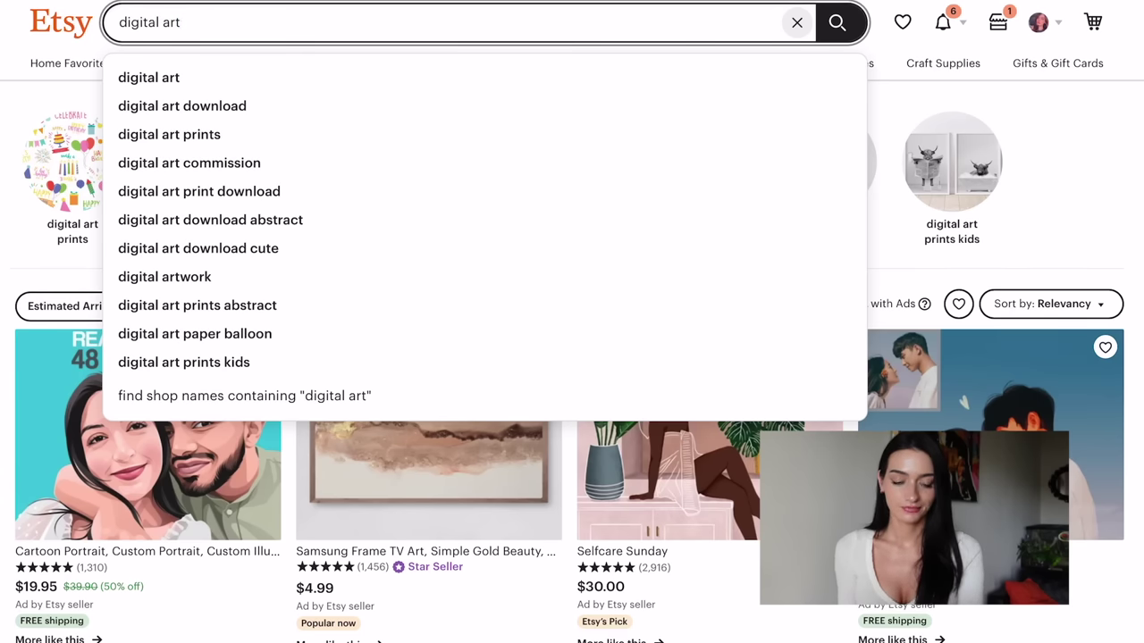
key("Down")
key("Down")
key("Down")
key("Return")
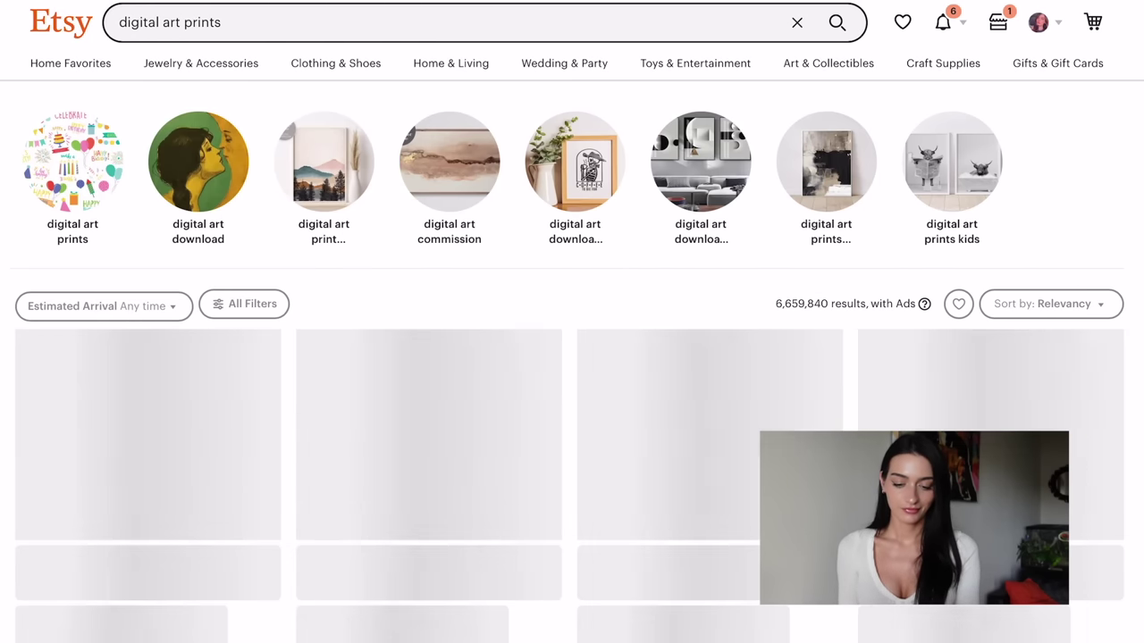
Step: Examine the styles, prices, ratings and bestseller tags of the digital art print listings in the search results
scroll(572, 357, "down", 7)
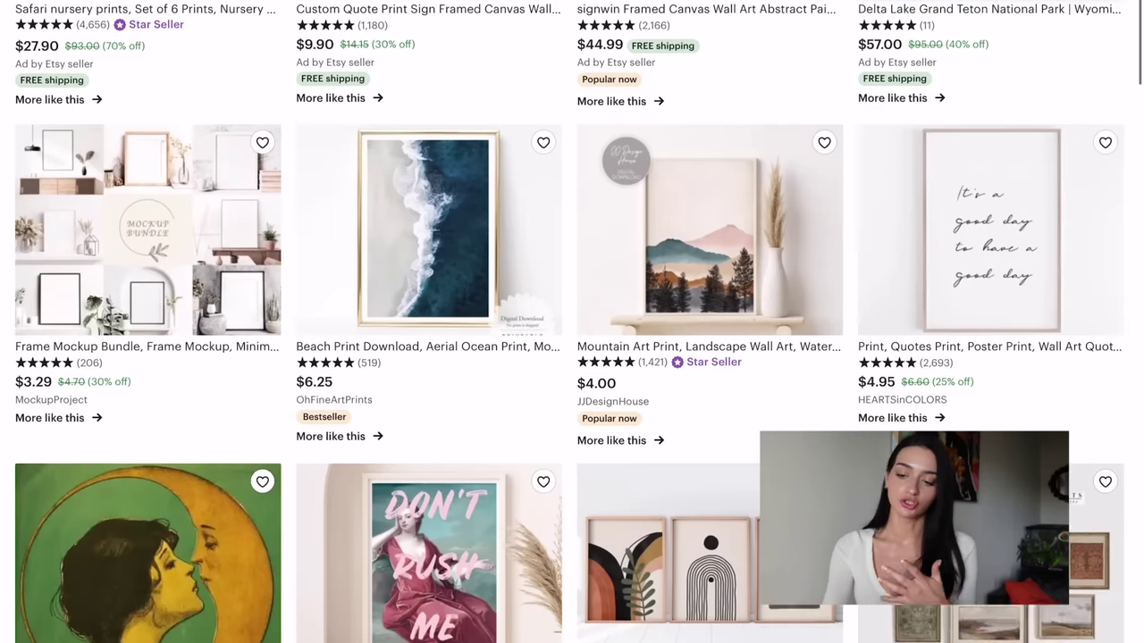
scroll(965, 482, "up", 5)
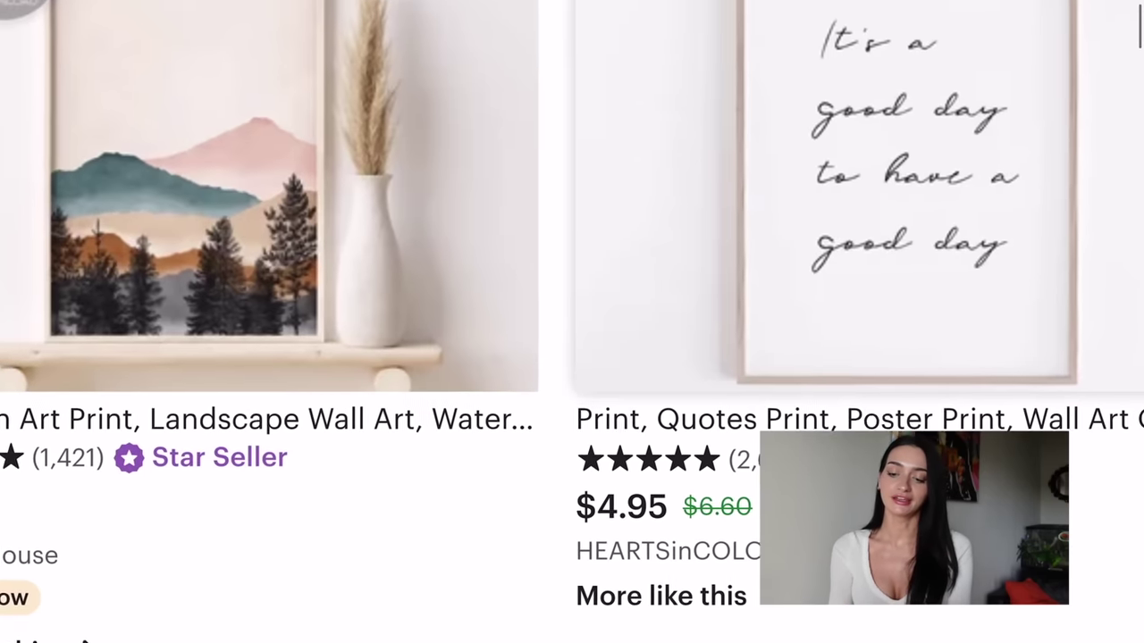
scroll(964, 483, "down", 5)
scroll(571, 322, "down", 11)
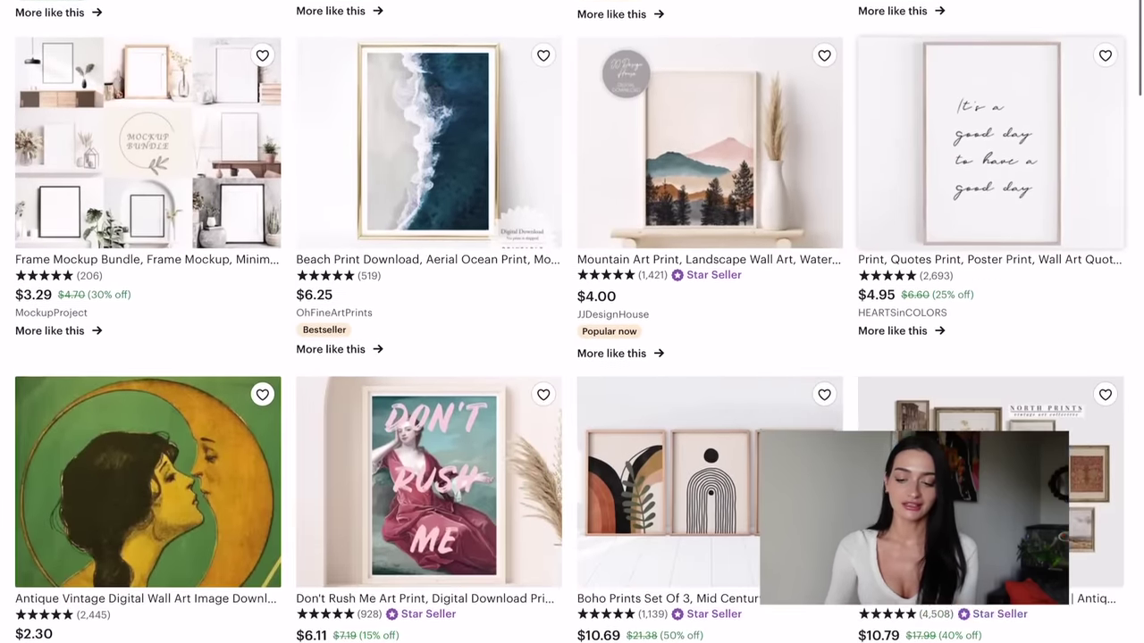
scroll(571, 321, "down", 1)
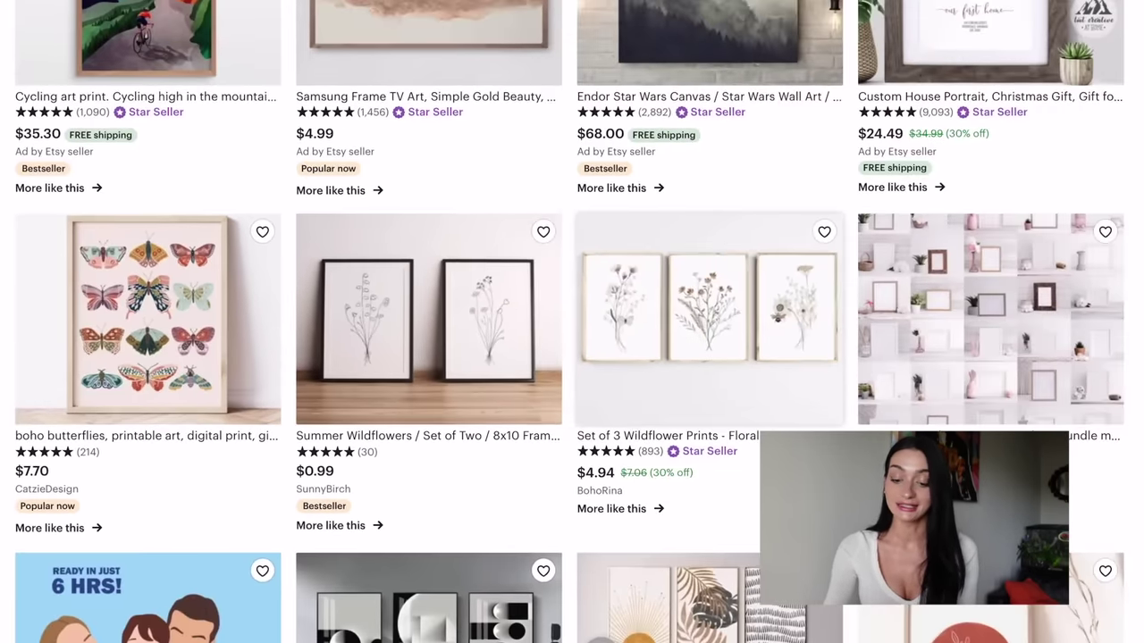
scroll(571, 322, "down", 8)
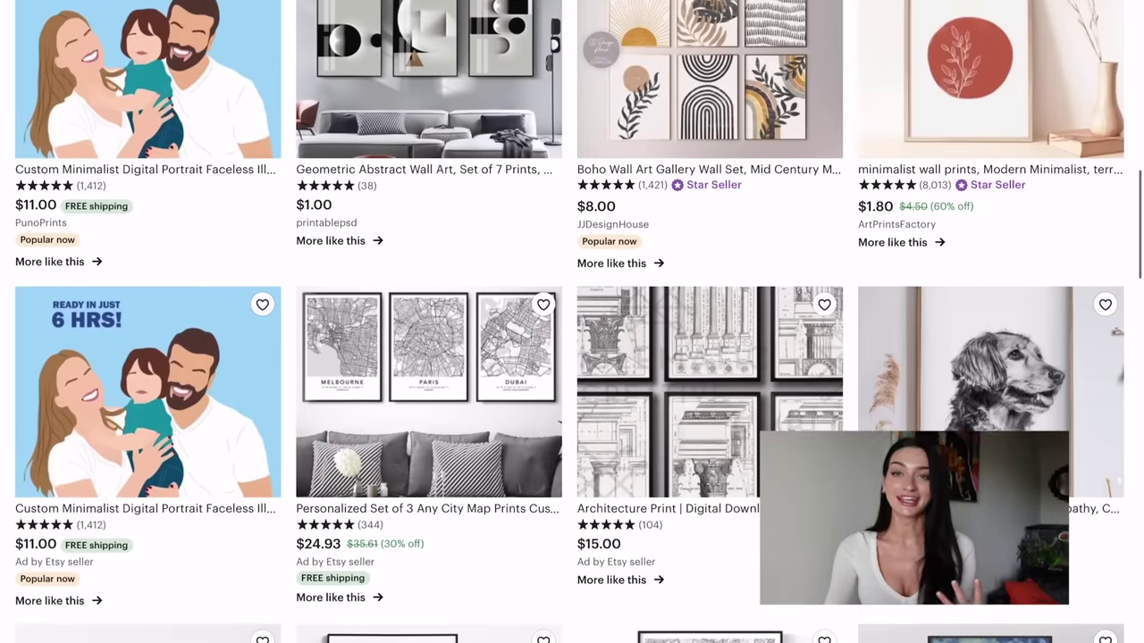
scroll(572, 322, "down", 2)
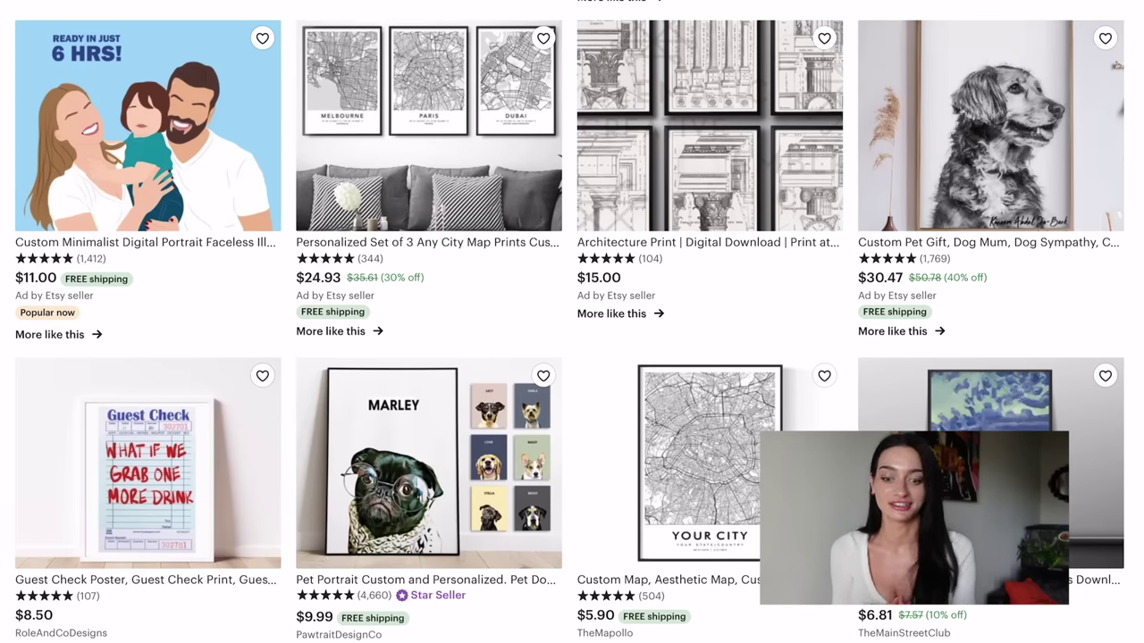
scroll(571, 321, "down", 8)
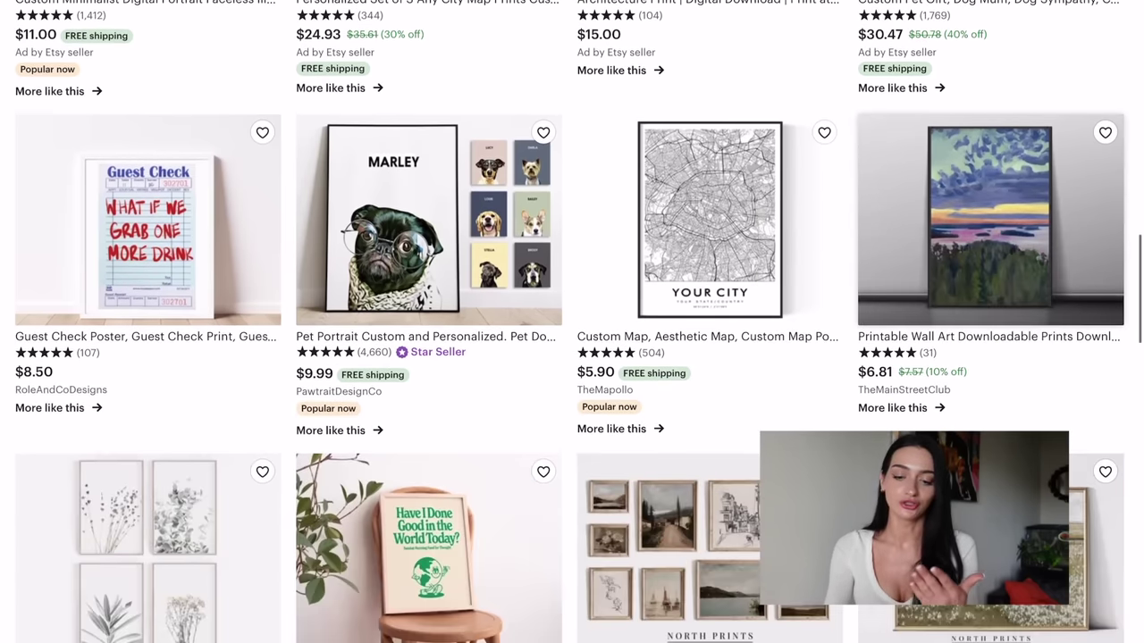
scroll(572, 322, "up", 1)
scroll(572, 322, "down", 5)
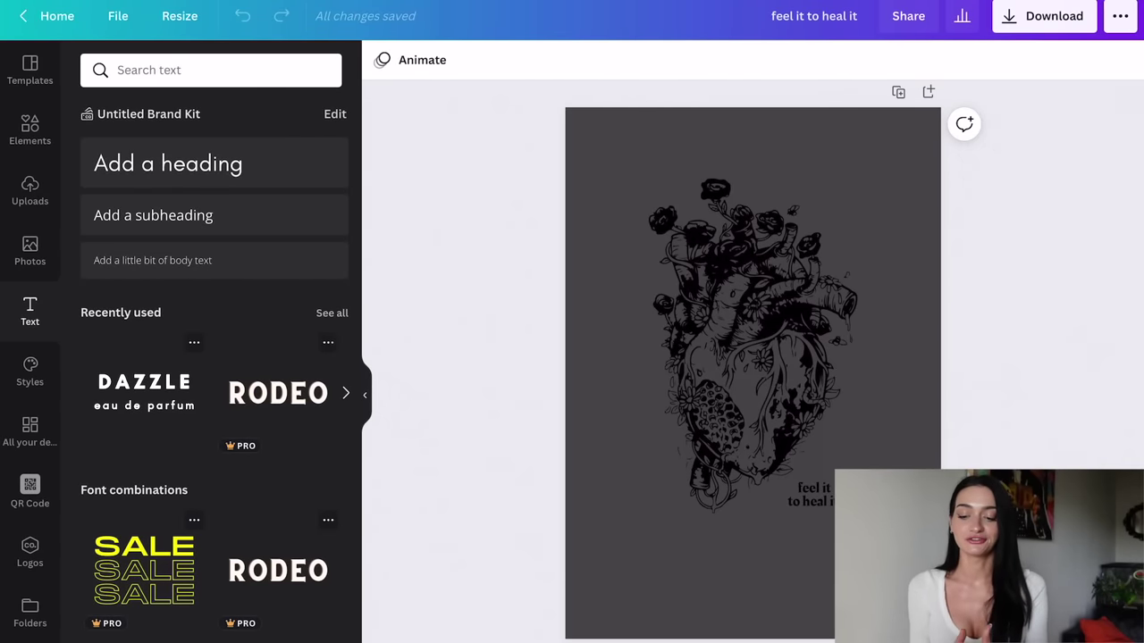
left_click(753, 571)
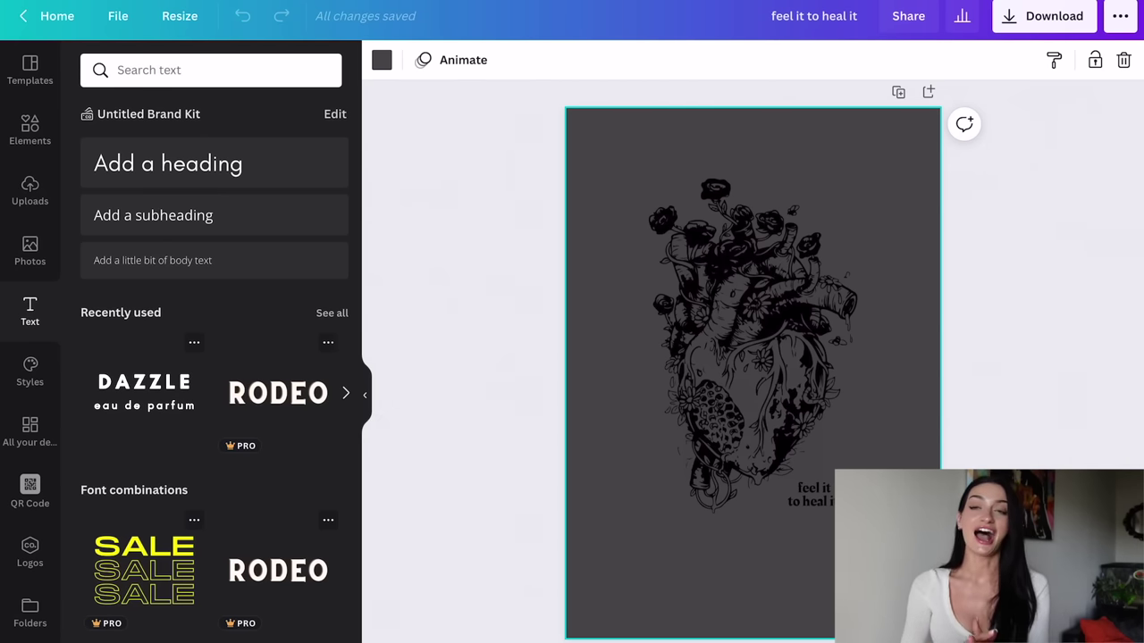
scroll(753, 362, "up", 1)
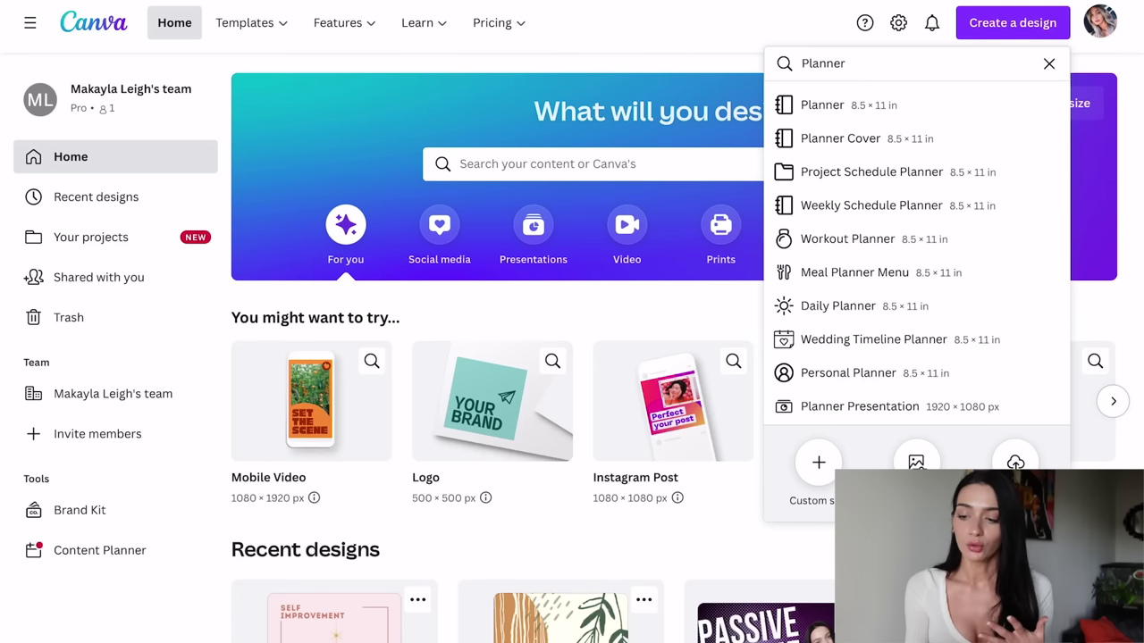
Step: Search the design types for "Art print" and create a blank A1 design
key("BackSpace")
key("BackSpace")
key("BackSpace")
key("BackSpace")
key("BackSpace")
key("BackSpace")
key("BackSpace")
type("Art pr")
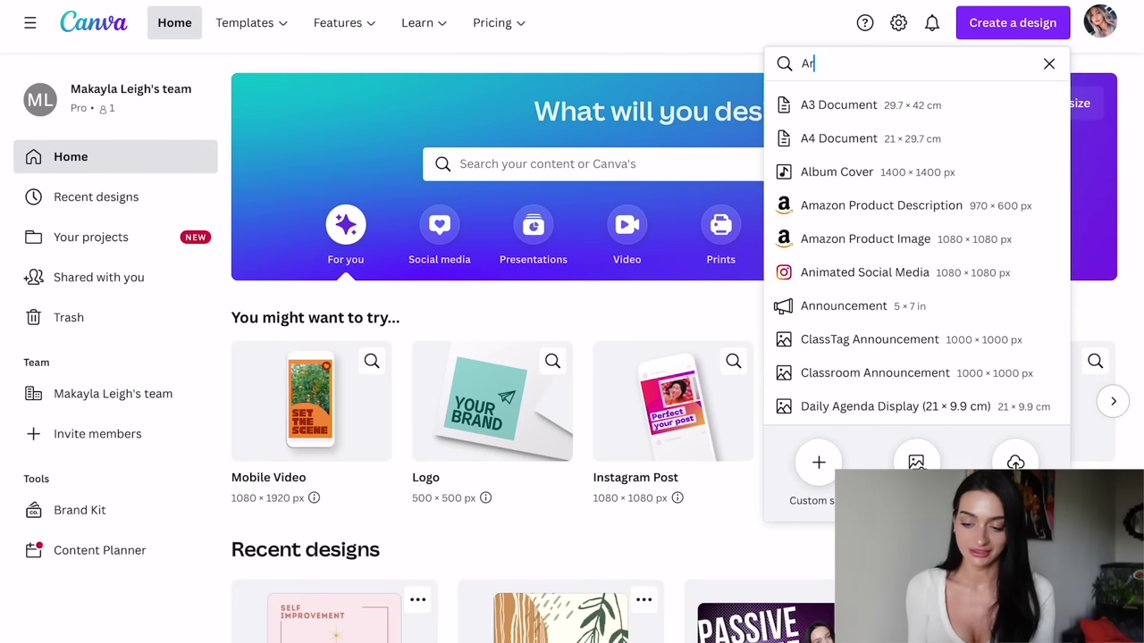
type("int")
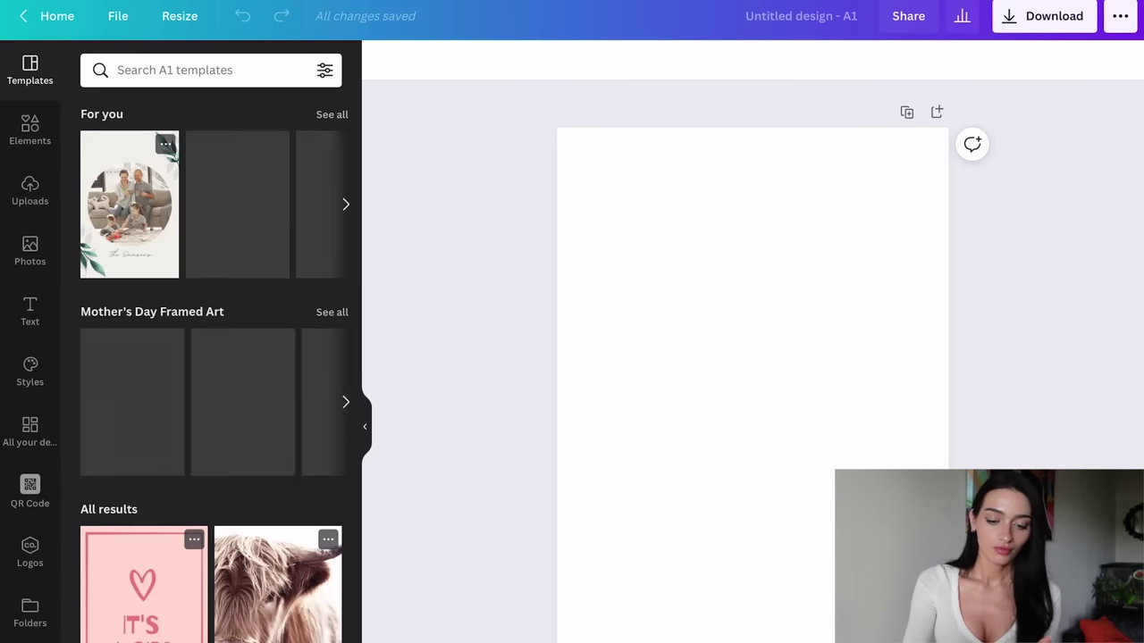
Step: Apply the minimalist Mr & Mrs couple's names template with a thin border to the blank A1 page
scroll(215, 204, "up", 1)
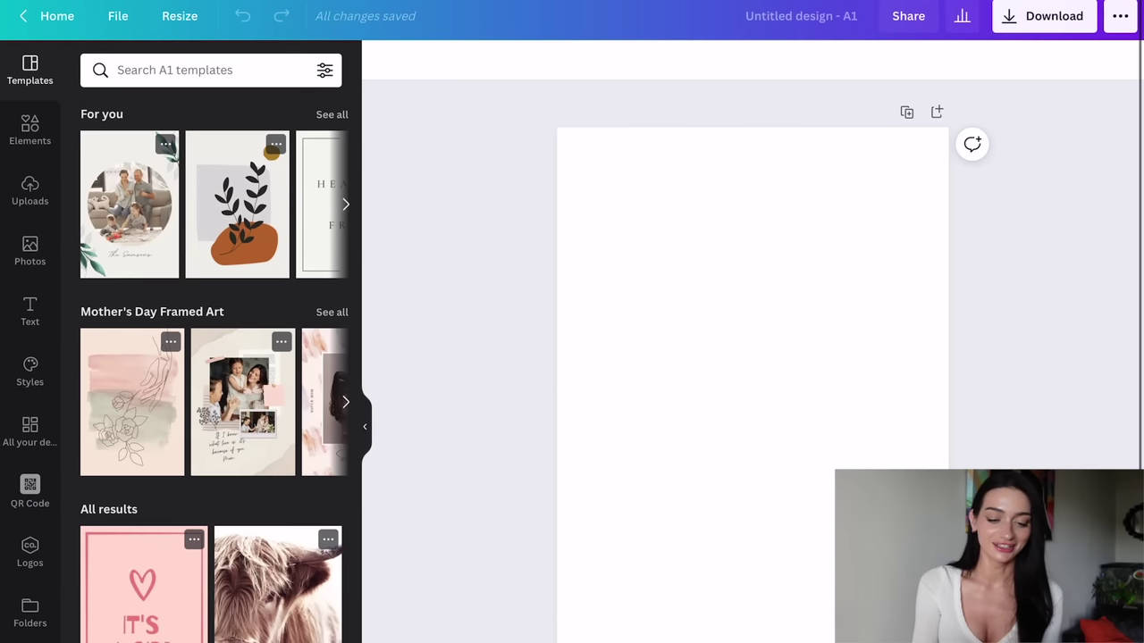
scroll(215, 205, "right", 2)
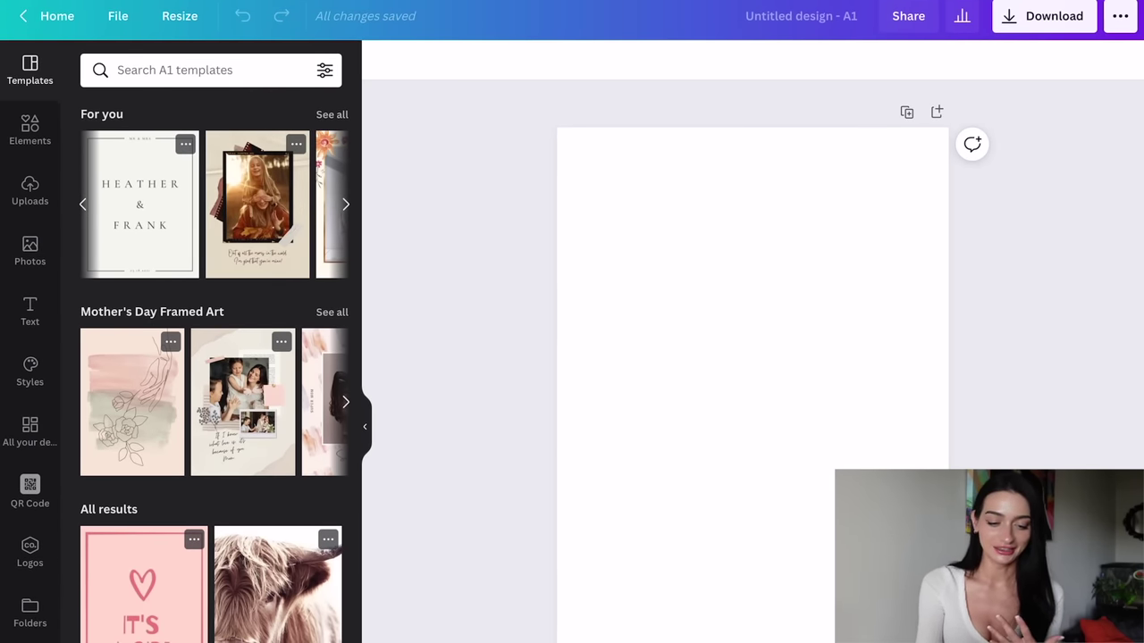
left_click(345, 204)
left_click(83, 204)
left_click(250, 204)
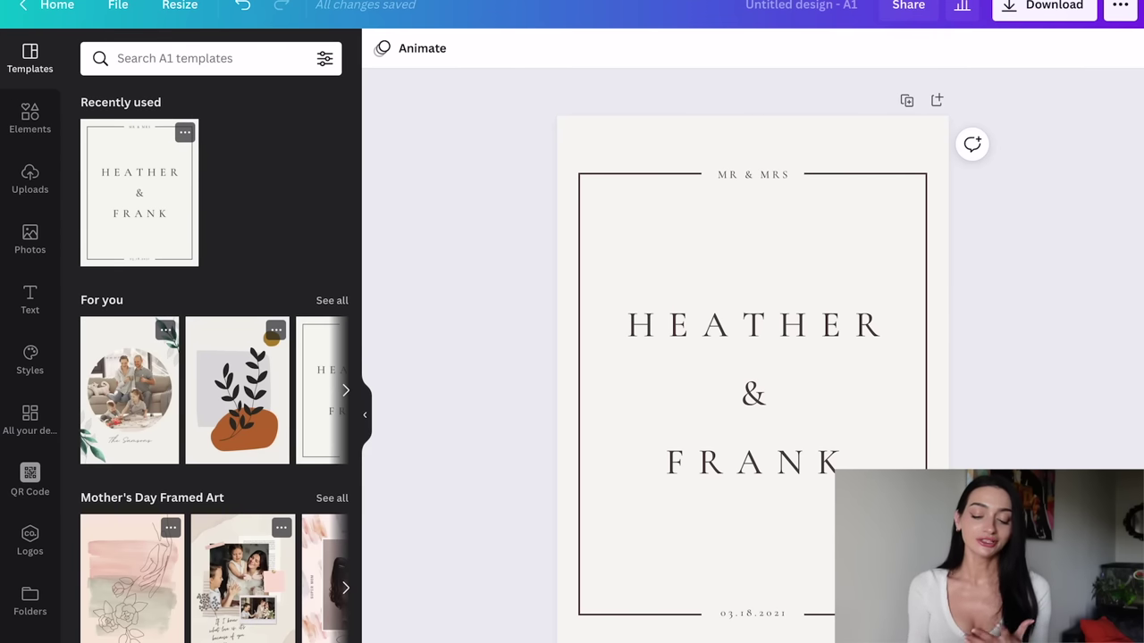
Step: Replace the second partner's name below the ampersand with a different first name in capitals
left_click(753, 394)
left_click(804, 462)
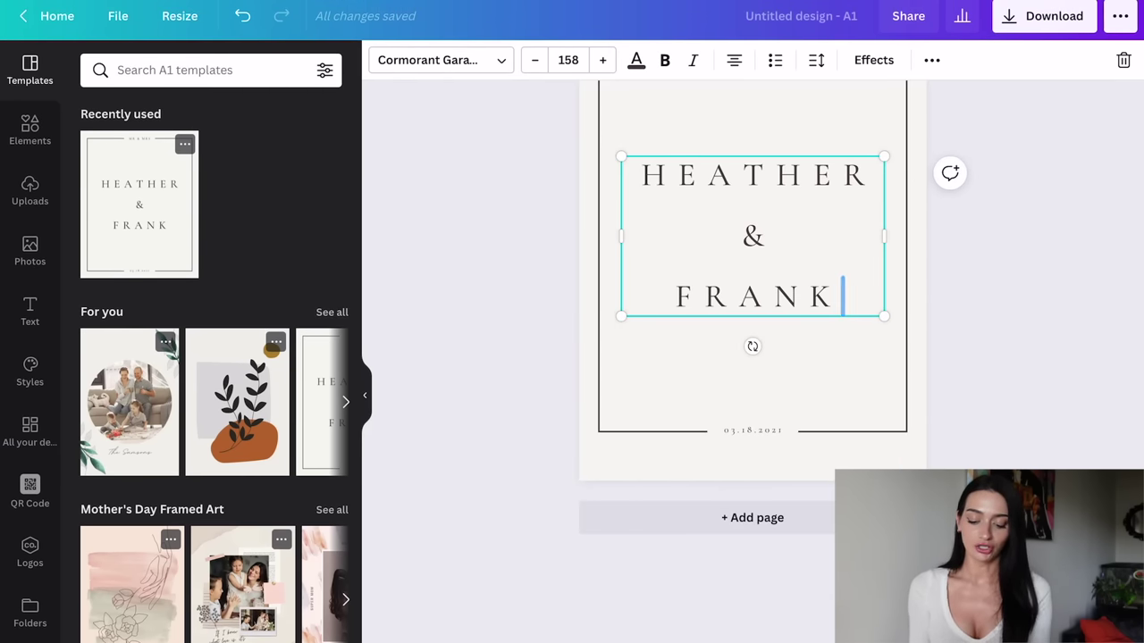
double_click(757, 297)
type("MIKE")
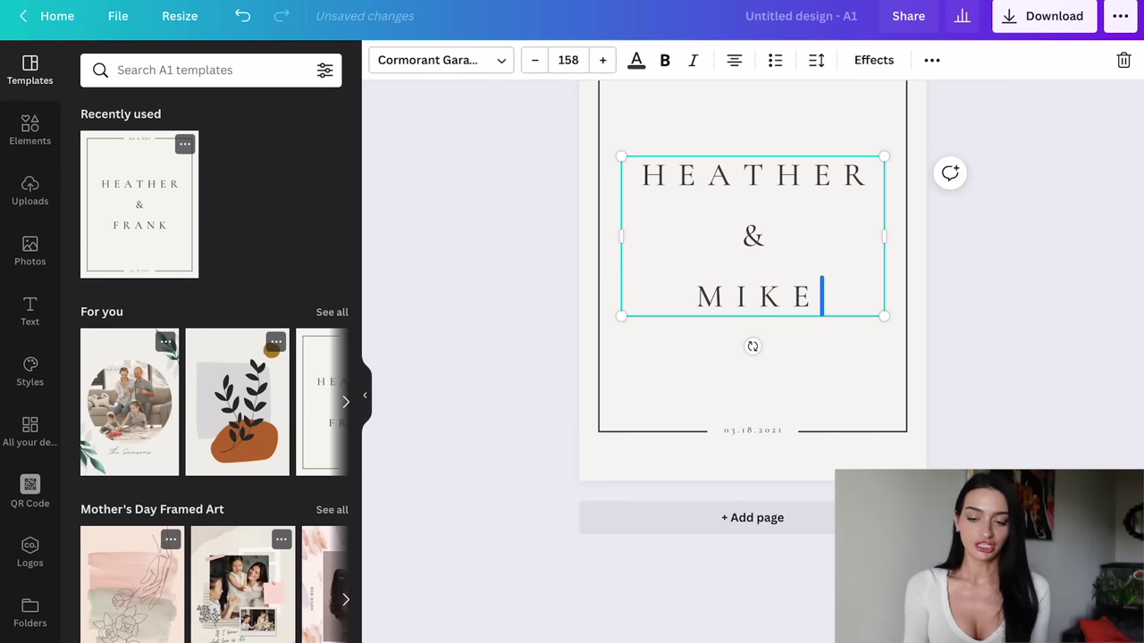
left_click(874, 175)
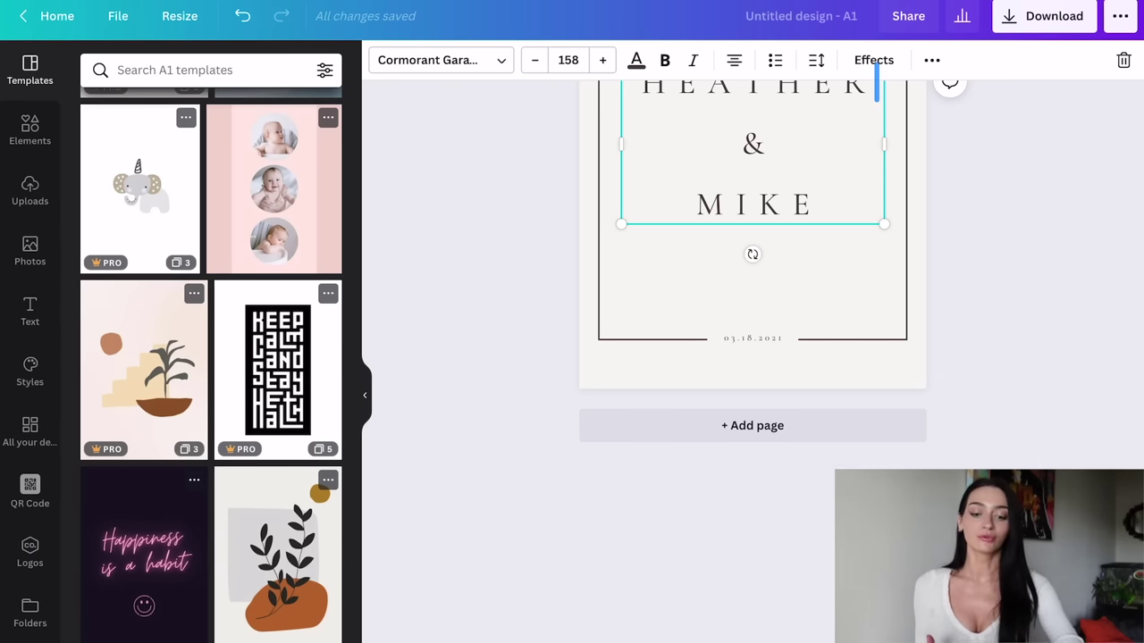
Step: Pick another template from the A1 template results and add it to the design as a new page
scroll(211, 357, "down", 5)
scroll(211, 357, "down", 2)
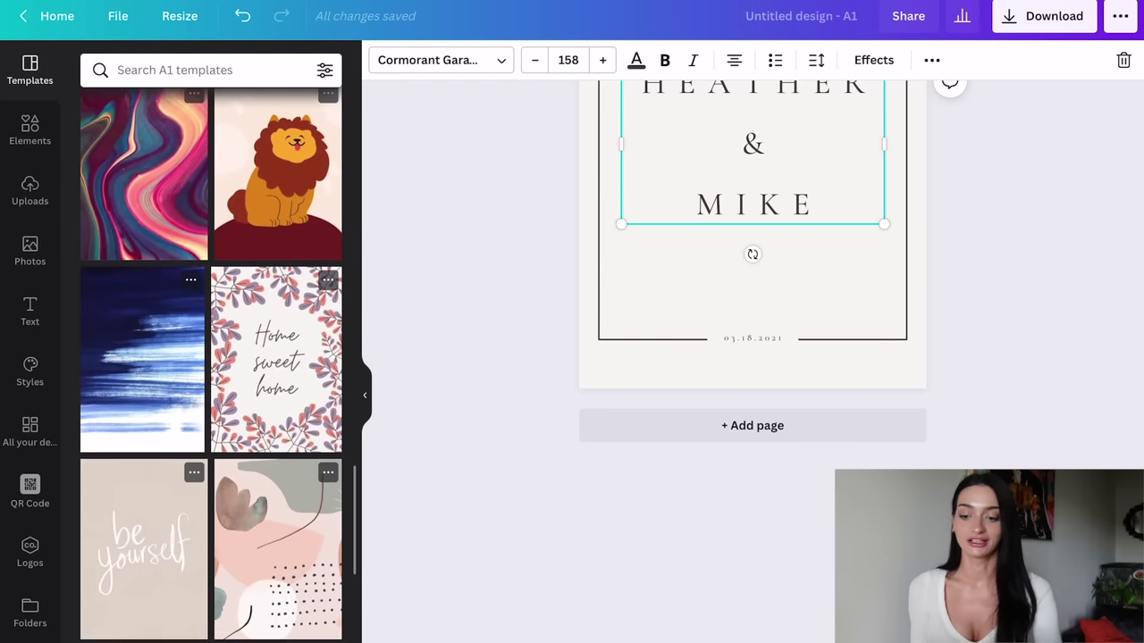
scroll(211, 358, "up", 3)
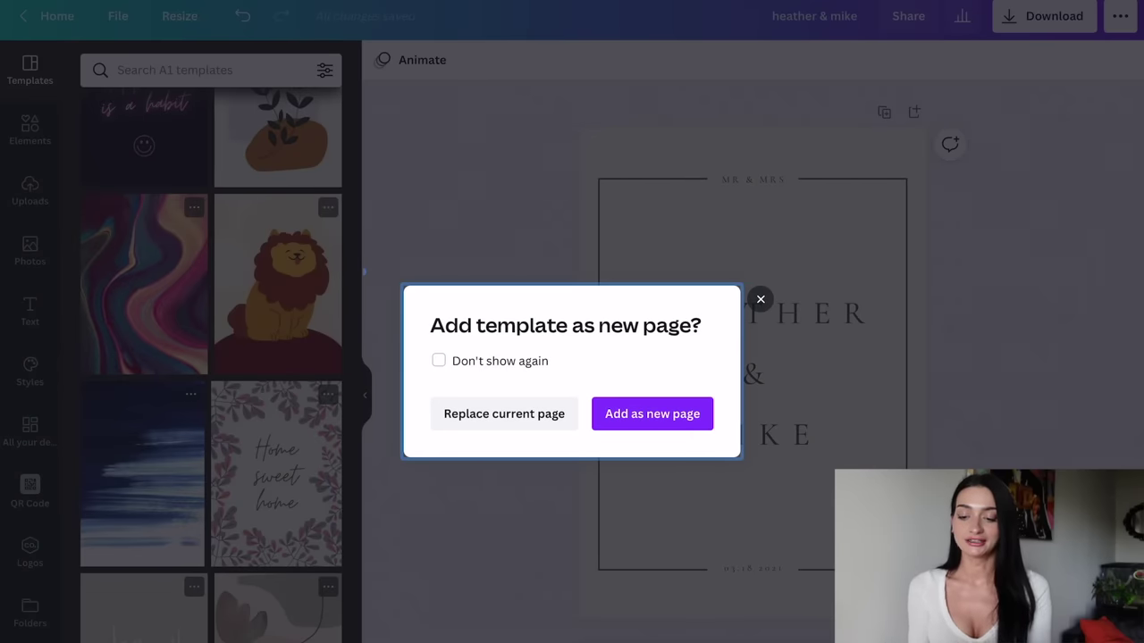
left_click(652, 413)
scroll(211, 365, "down", 10)
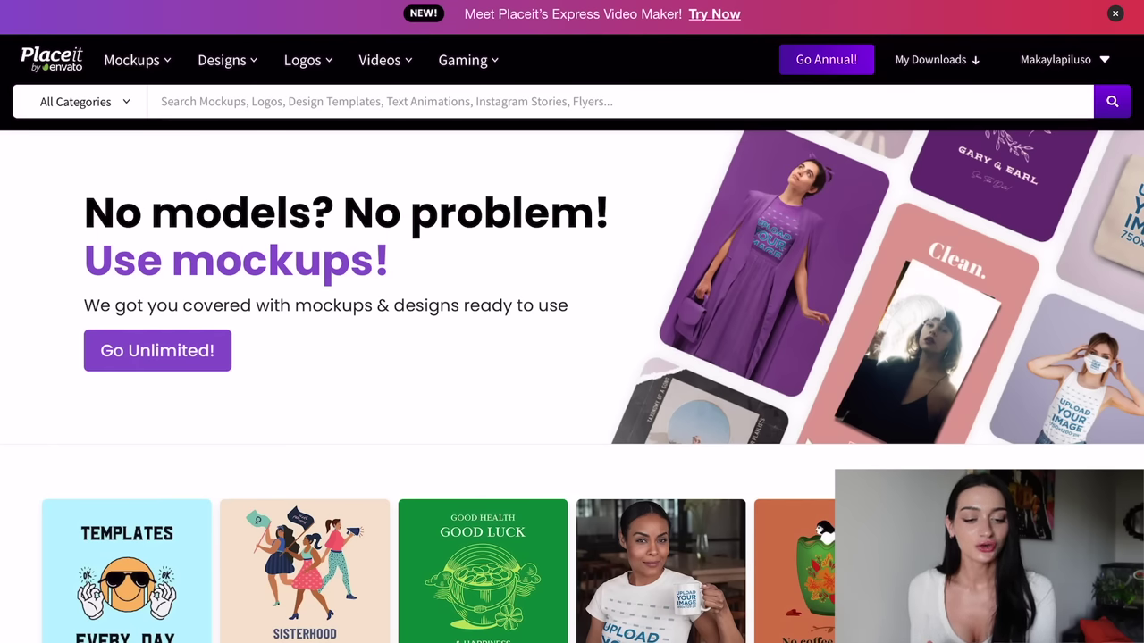
Step: Switch to Placeit and open the print-on-demand Wall Art mockups
mouse_move(137, 60)
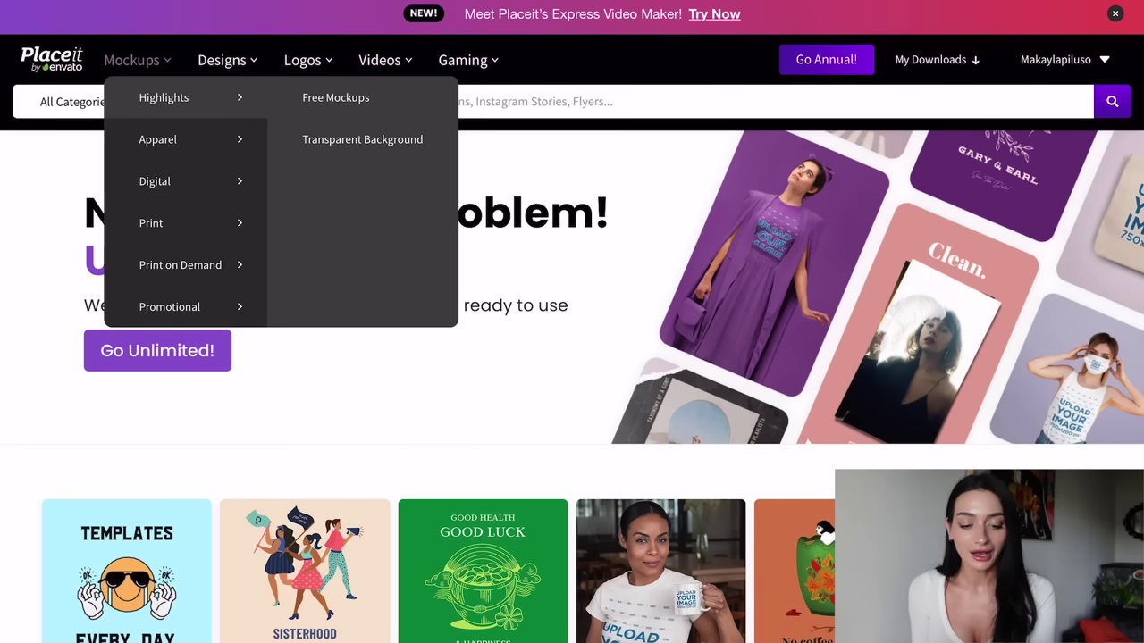
mouse_move(180, 265)
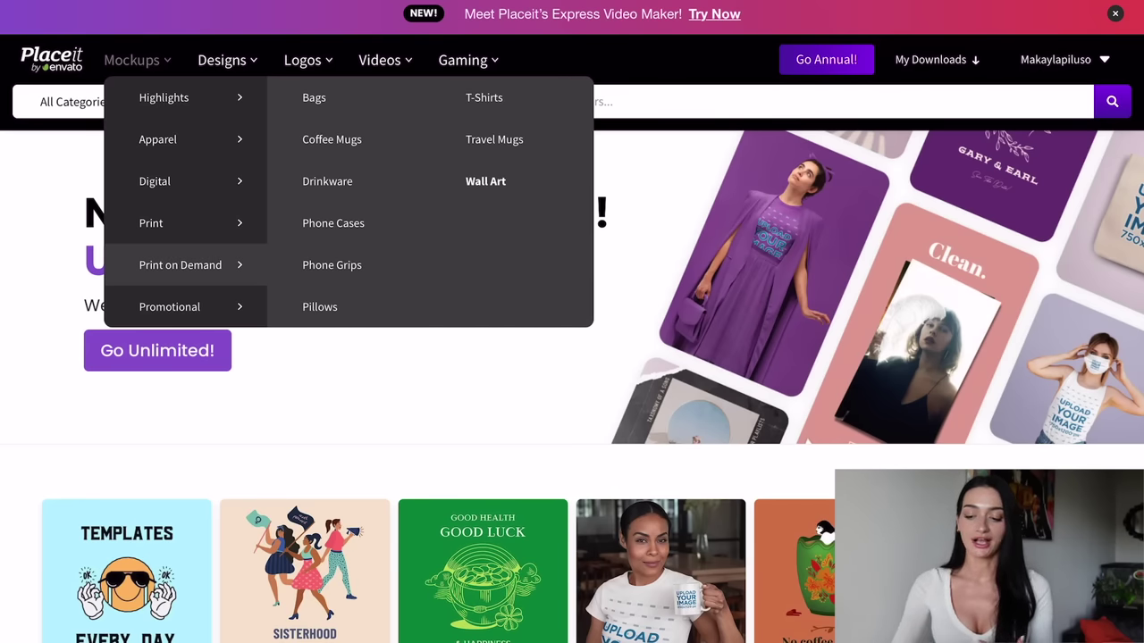
left_click(485, 182)
Step: Choose the mockup of a framed art print standing on a wooden desk against a concrete wall and open it for editing
scroll(572, 384, "down", 7)
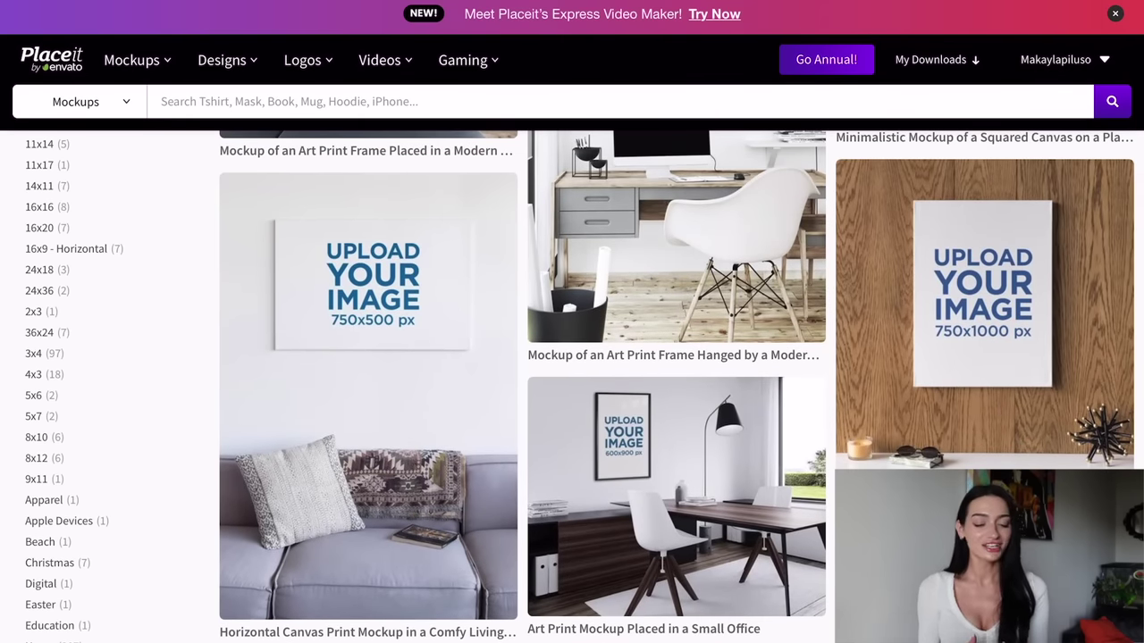
scroll(572, 384, "down", 4)
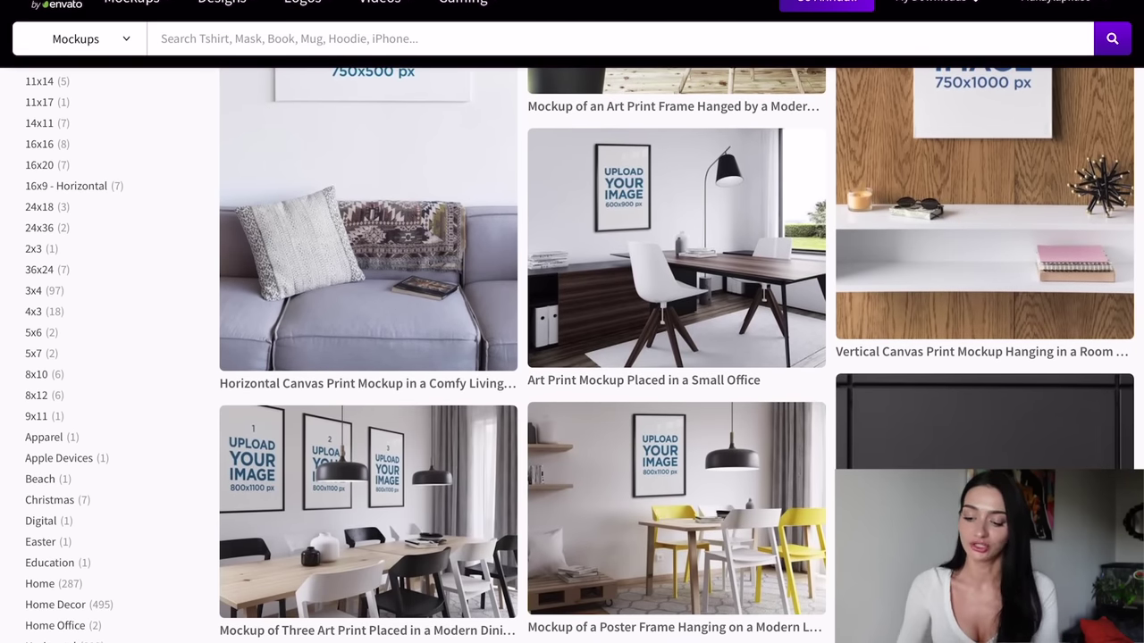
scroll(679, 358, "down", 10)
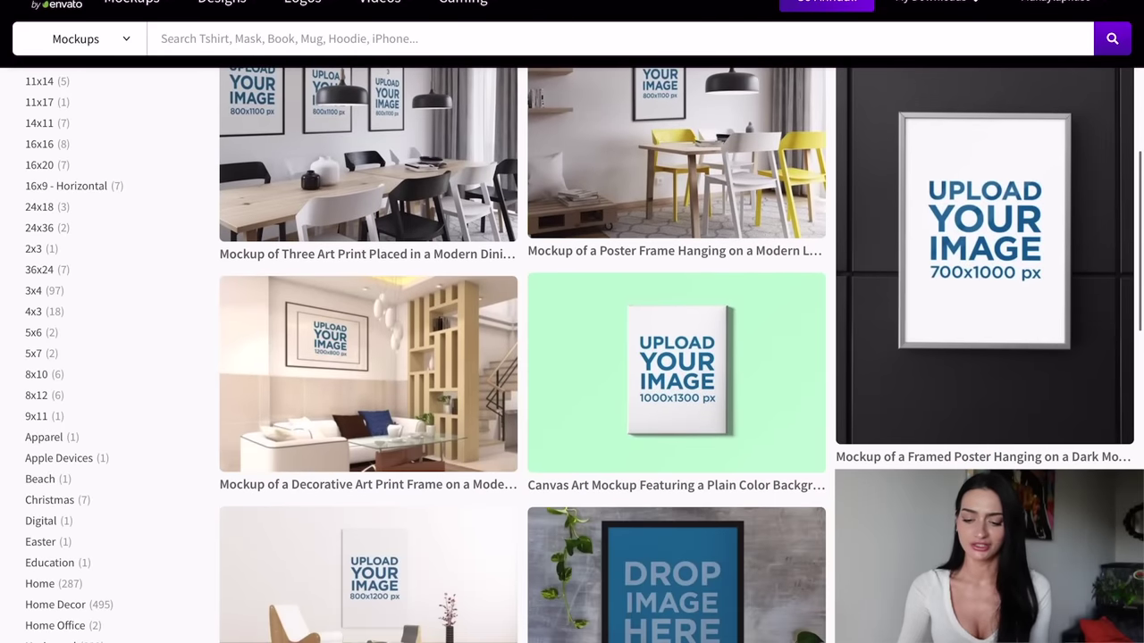
scroll(679, 358, "down", 3)
scroll(679, 358, "up", 8)
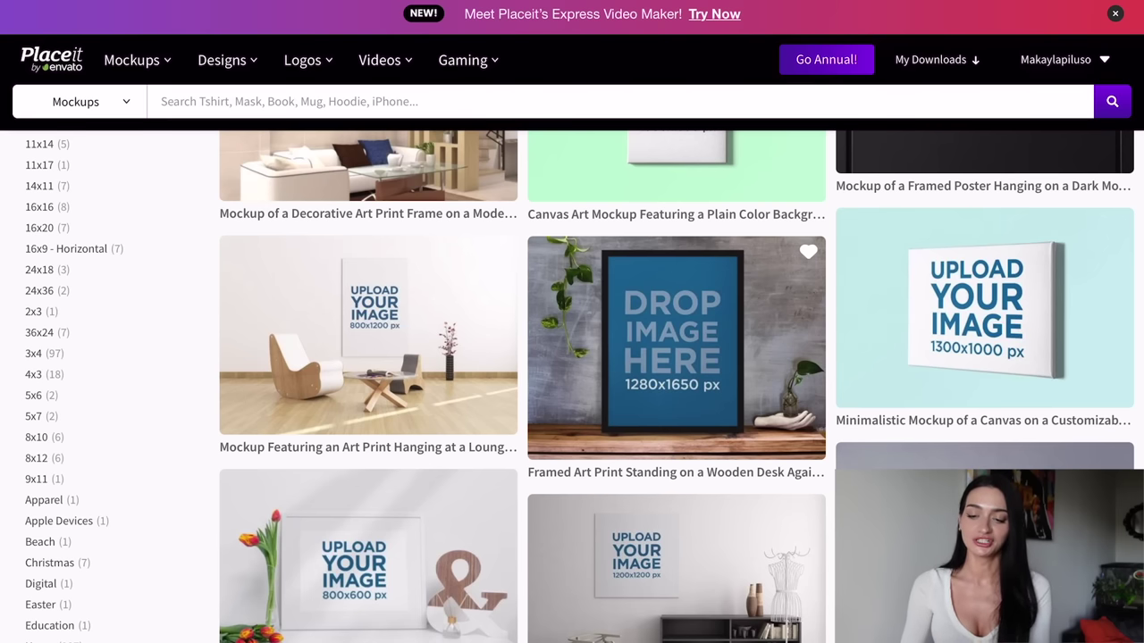
left_click(677, 348)
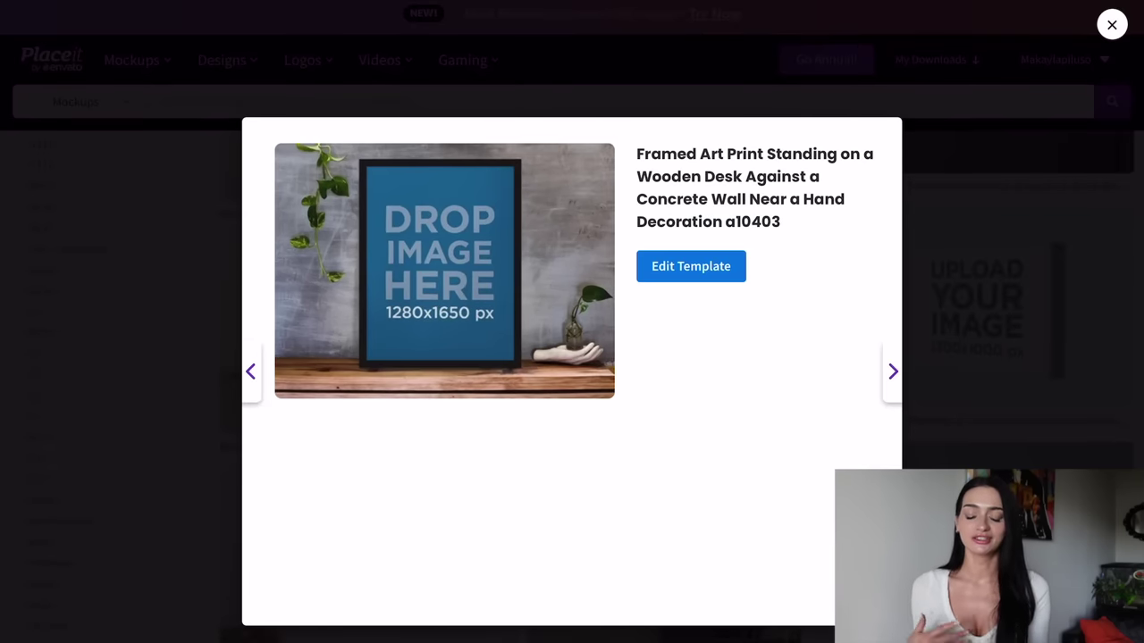
left_click(690, 267)
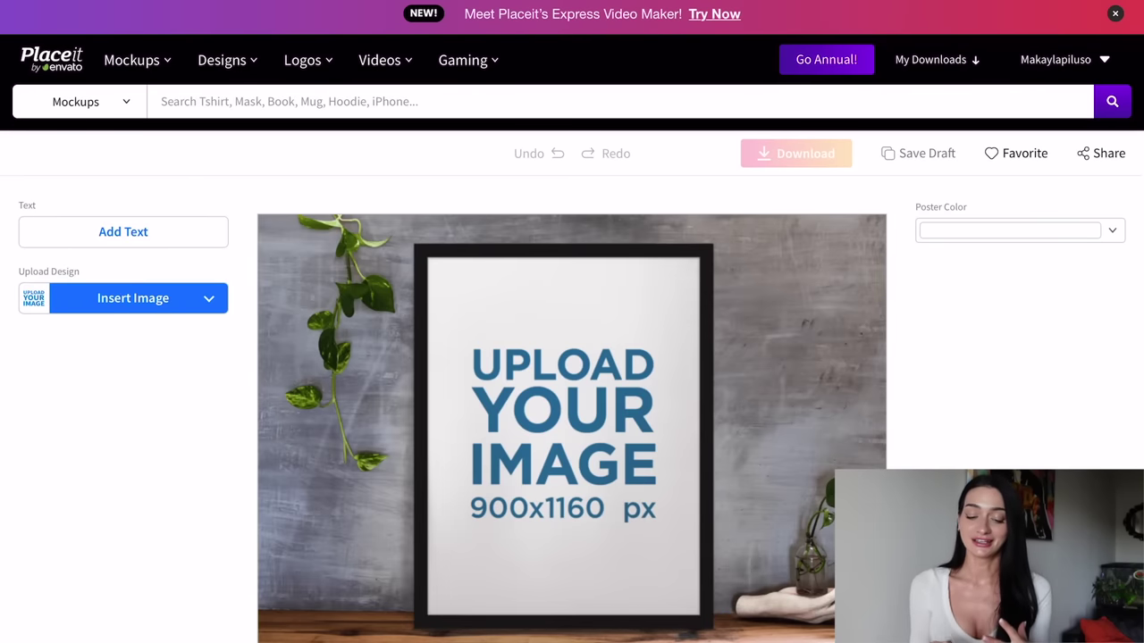
left_click(133, 298)
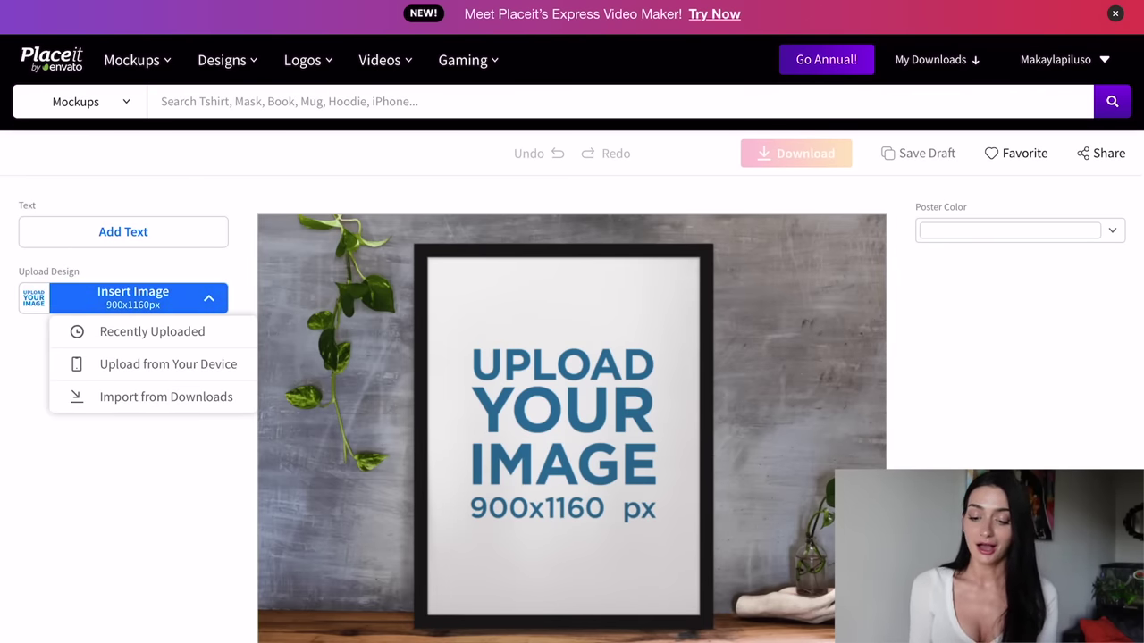
left_click(152, 332)
key("Escape")
left_click(133, 298)
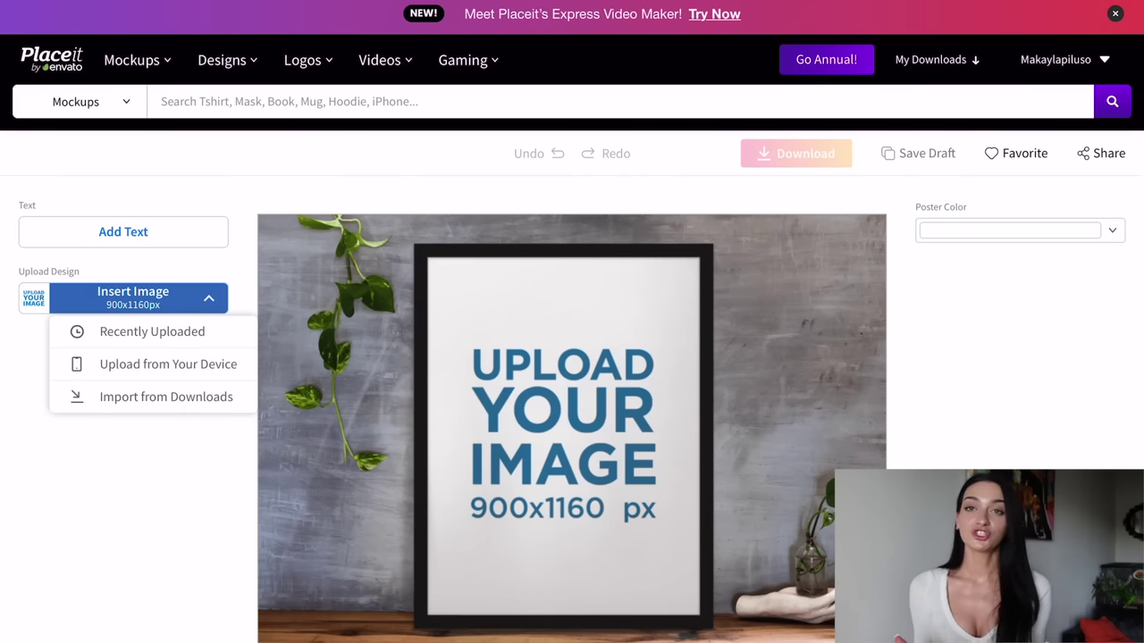
left_click(168, 365)
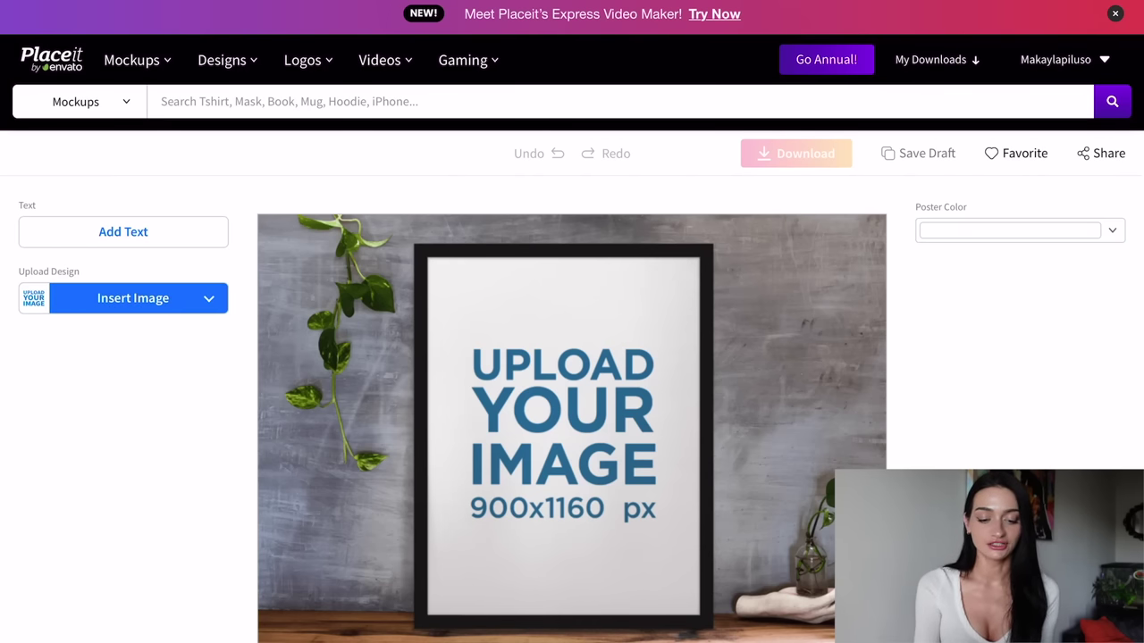
Step: Upload the "feel it to heal it" heart artwork from the device's photo library into the framed poster mockup
left_click(133, 298)
left_click(186, 366)
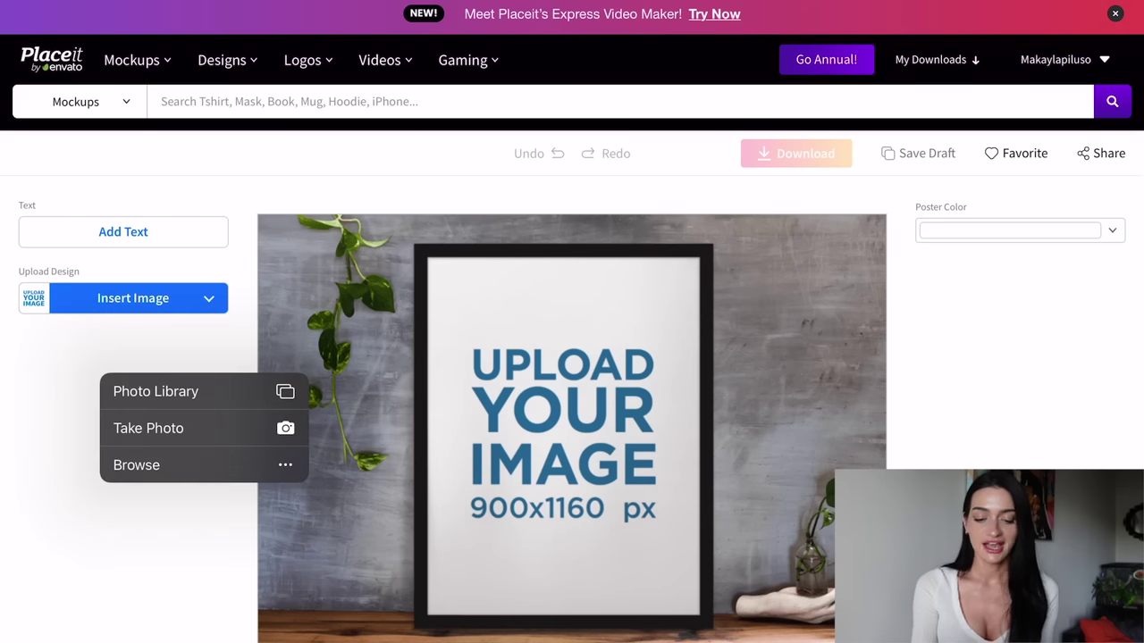
left_click(156, 391)
left_click(245, 297)
left_click(443, 188)
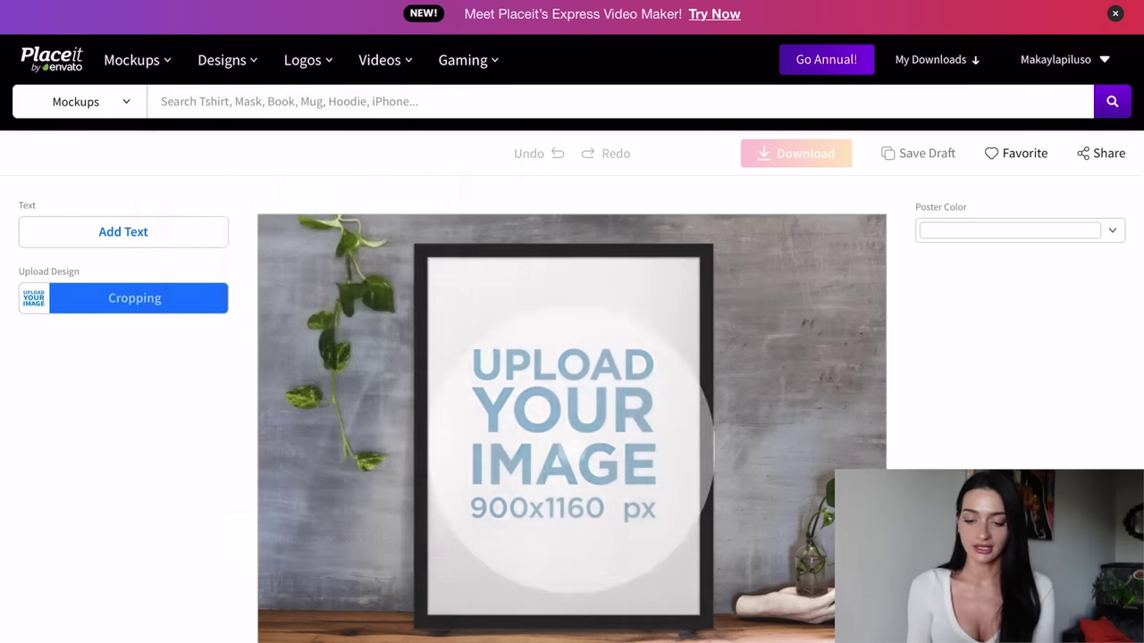
Step: Fit the heart artwork to the poster's crop area and download the finished framed mockup
left_click_drag(484, 639, 492, 638)
mouse_move(572, 339)
left_mouse_down()
mouse_move(567, 352)
mouse_move(588, 339)
left_mouse_up()
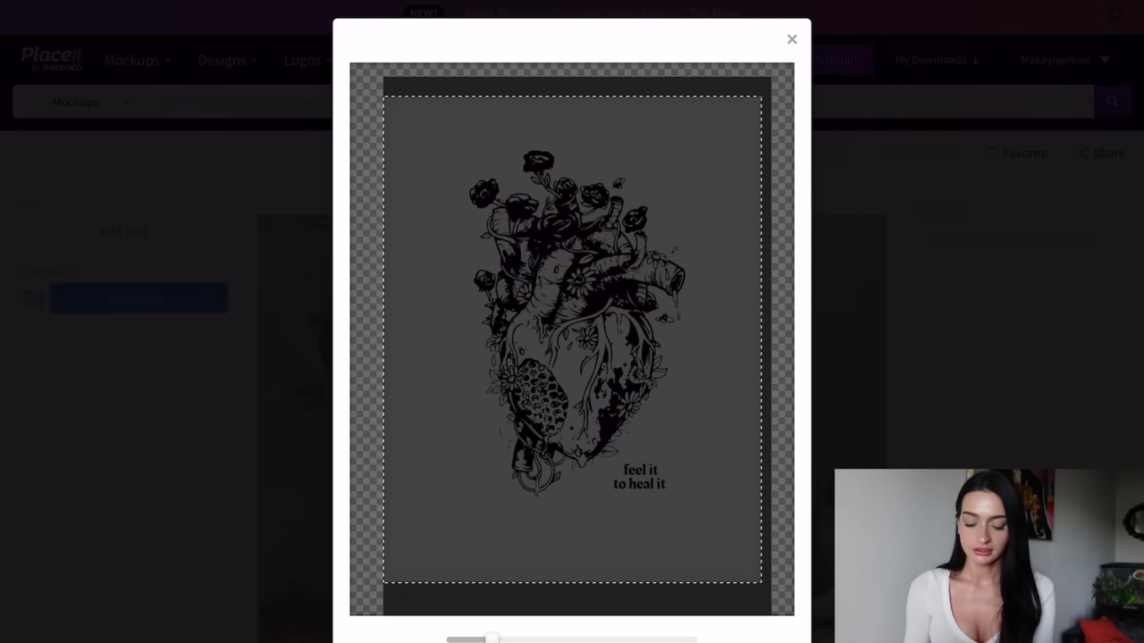
left_click(572, 642)
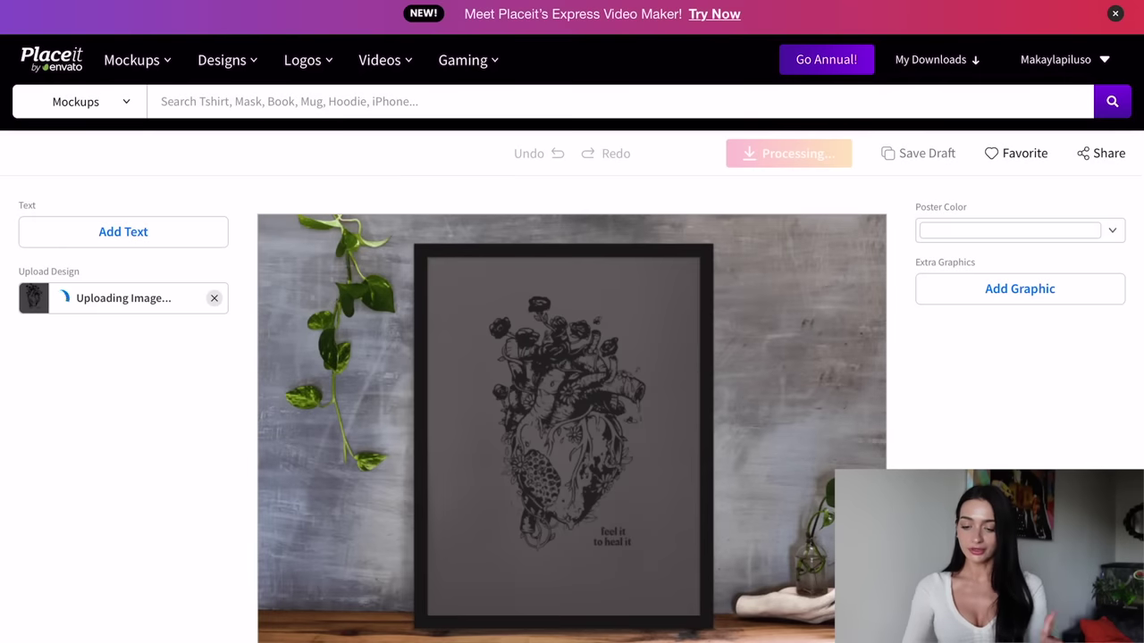
scroll(572, 358, "down", 1)
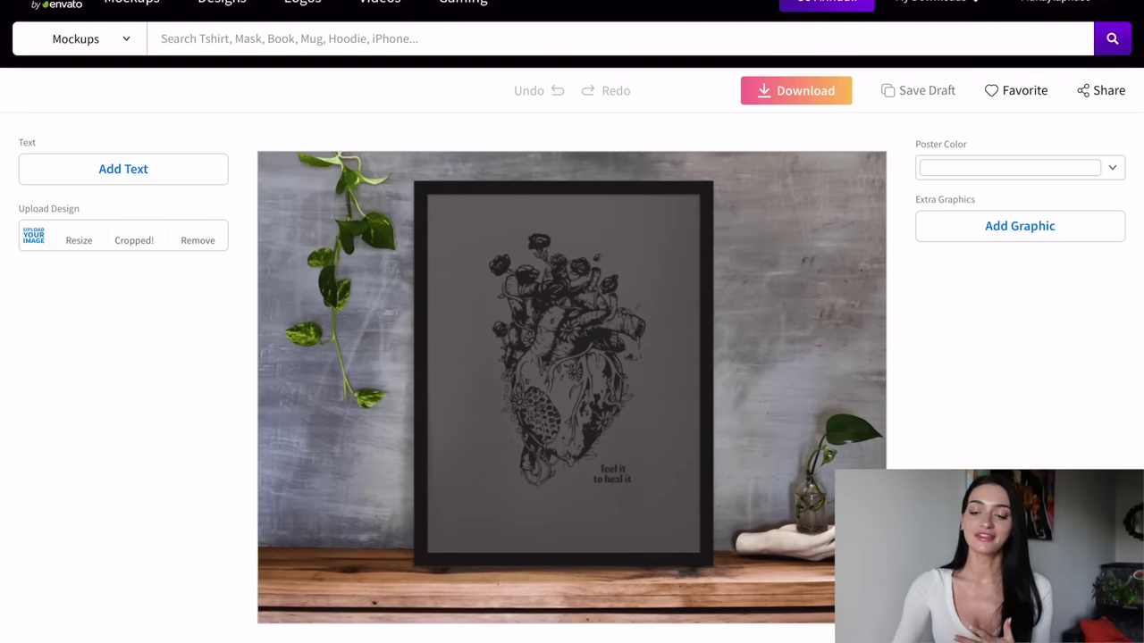
left_click(795, 90)
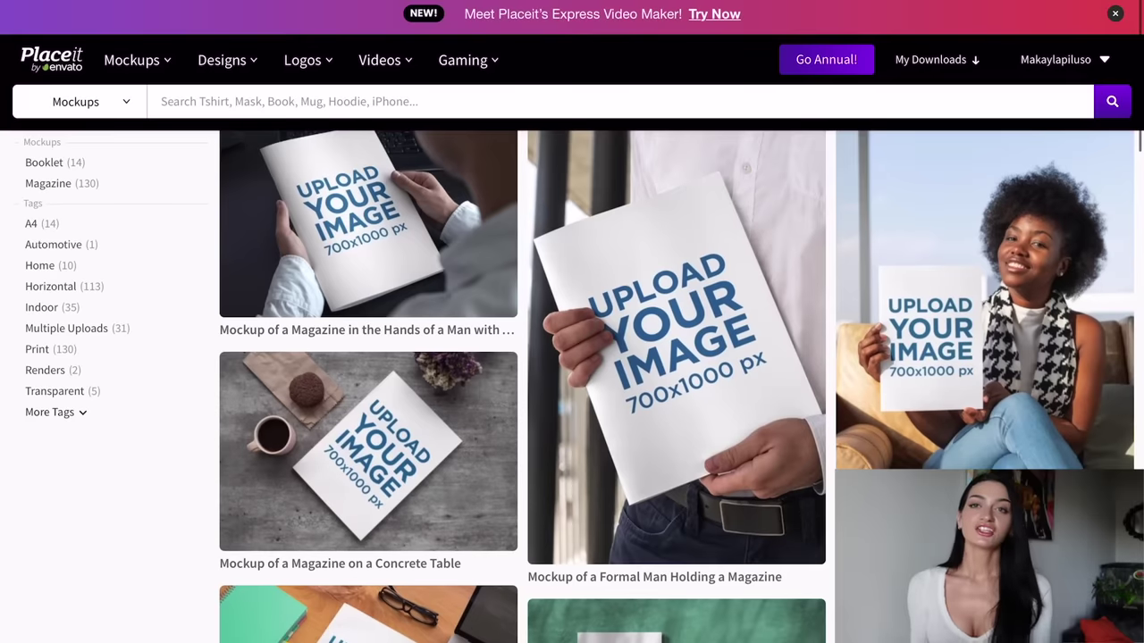
Step: Examine the magazine mockups to compare the scenes available for presenting printed designs
scroll(572, 357, "down", 1)
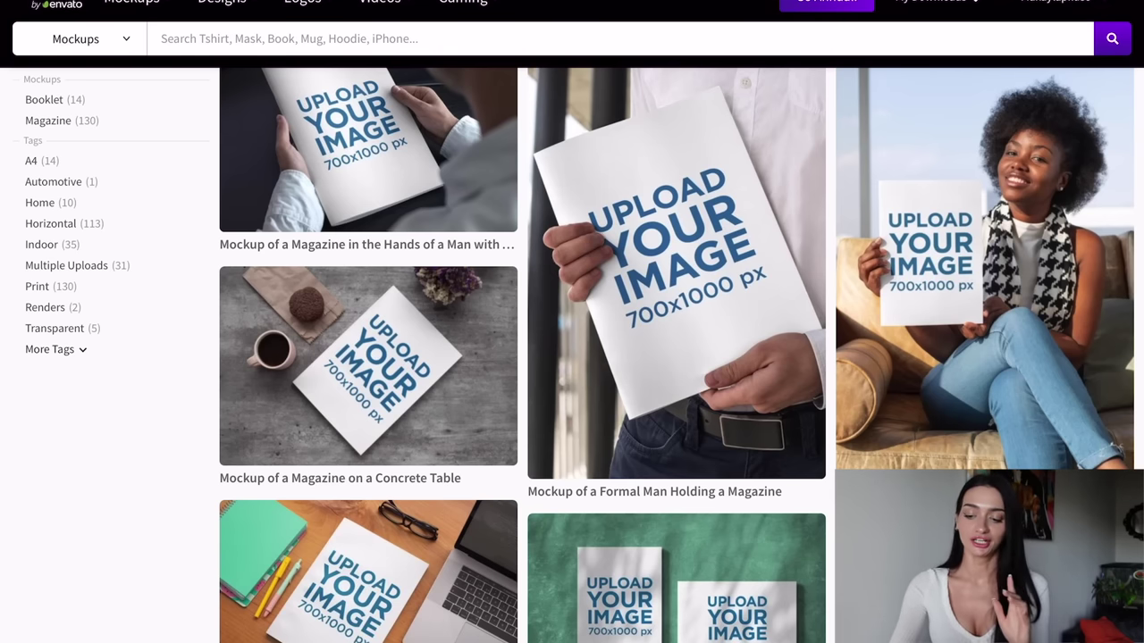
scroll(677, 357, "down", 3)
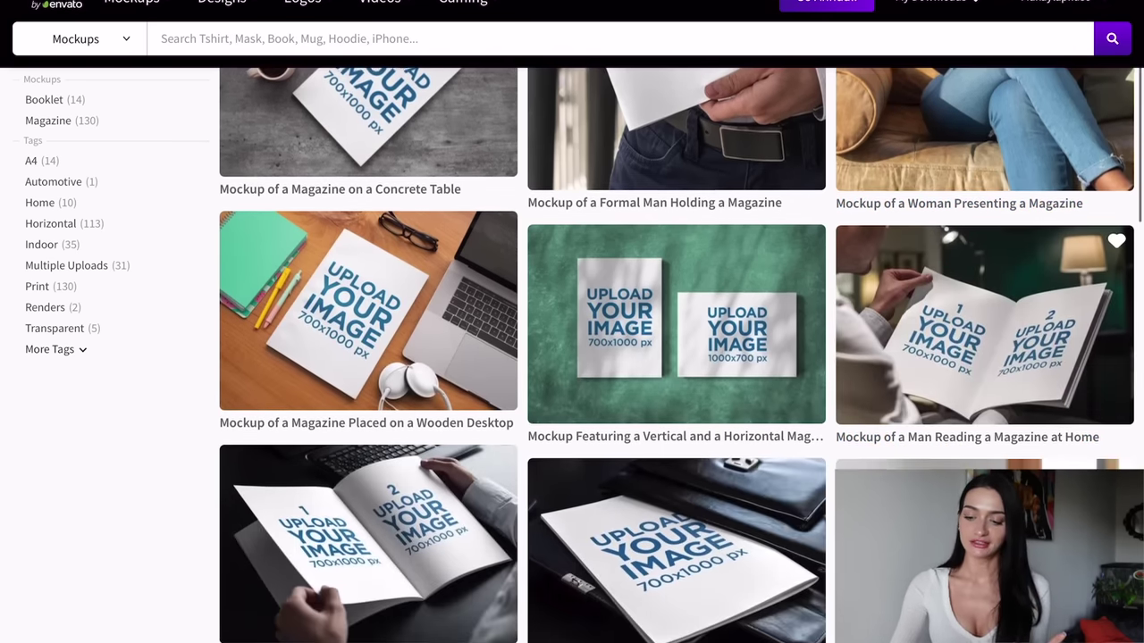
scroll(676, 357, "down", 5)
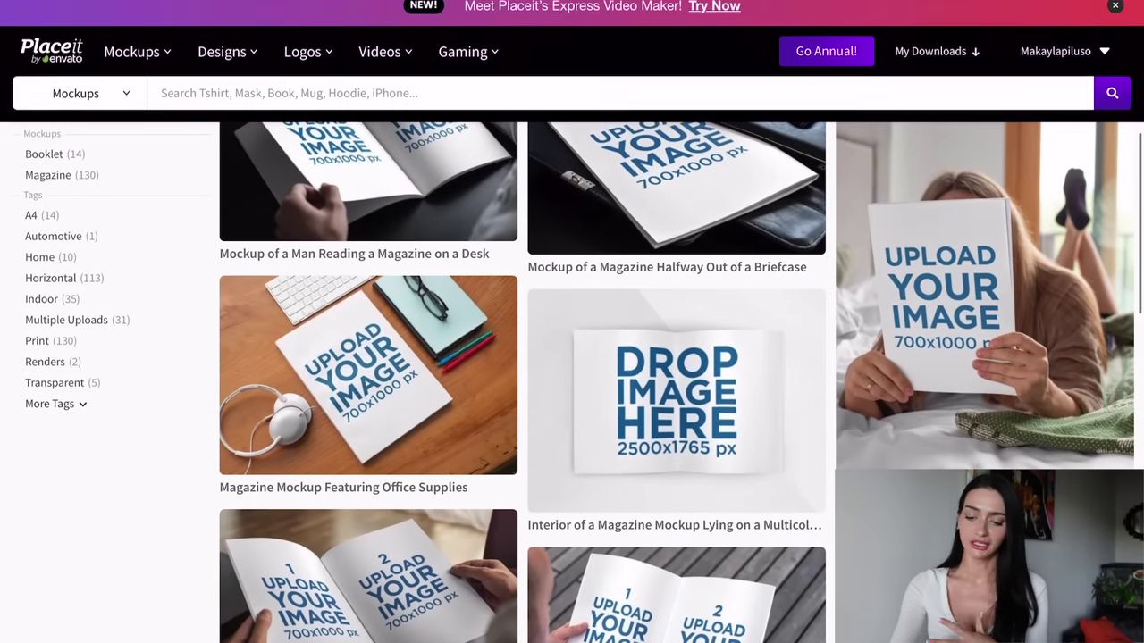
scroll(676, 357, "down", 5)
scroll(676, 357, "up", 1)
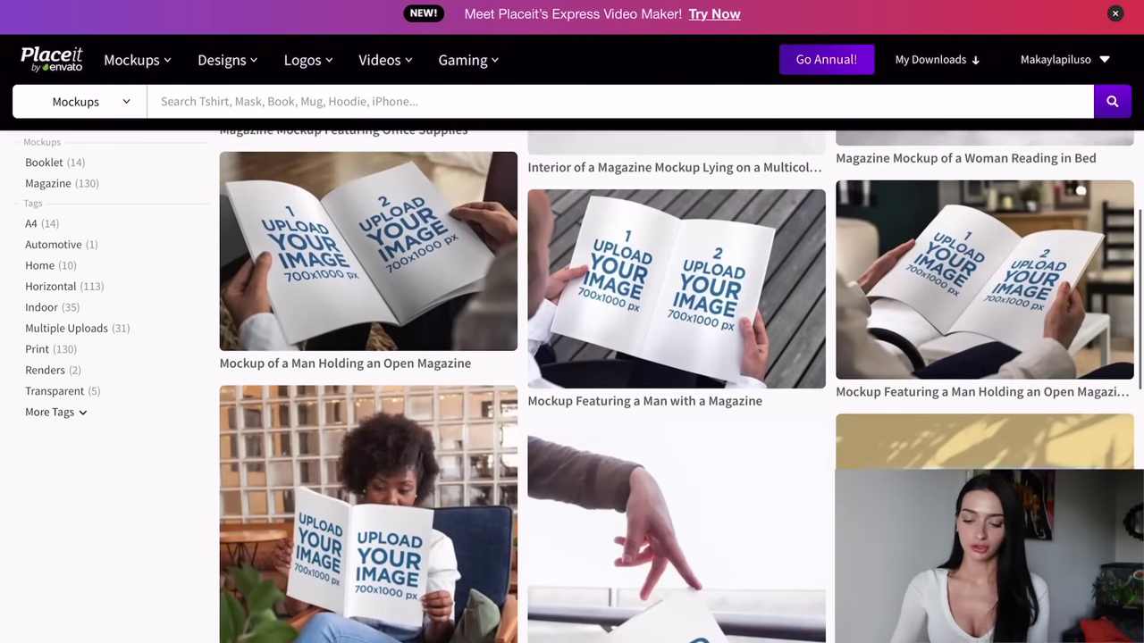
scroll(677, 357, "down", 3)
scroll(676, 358, "down", 5)
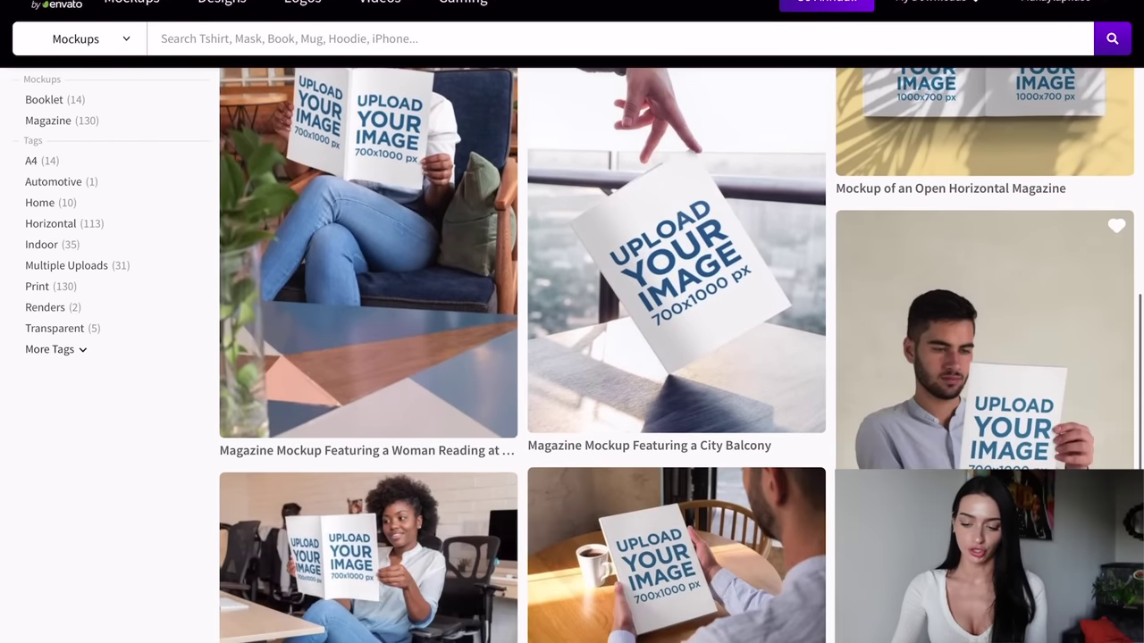
Step: Browse the magazine mockups and open the one of a magazine on a concrete table for editing
scroll(677, 358, "down", 1)
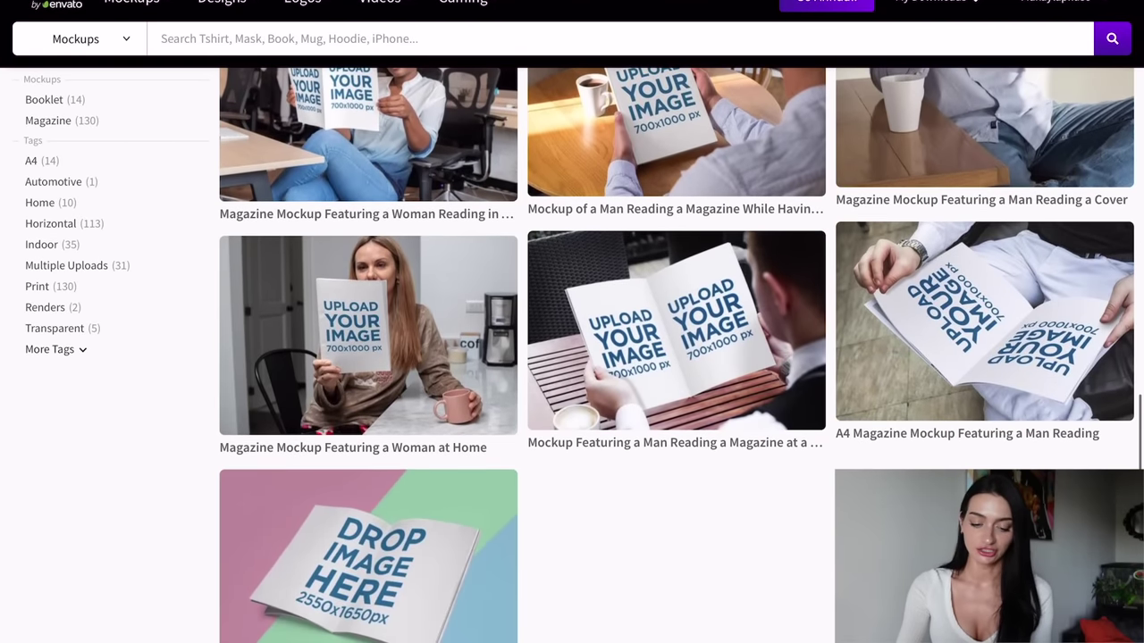
scroll(677, 358, "up", 10)
scroll(677, 357, "up", 7)
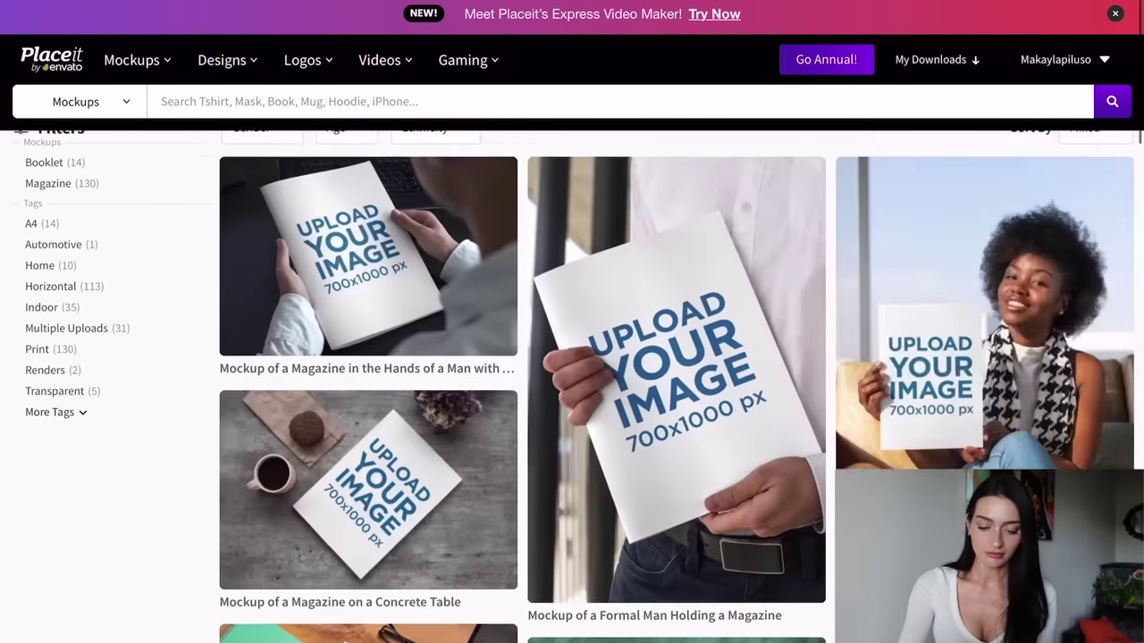
scroll(676, 357, "down", 3)
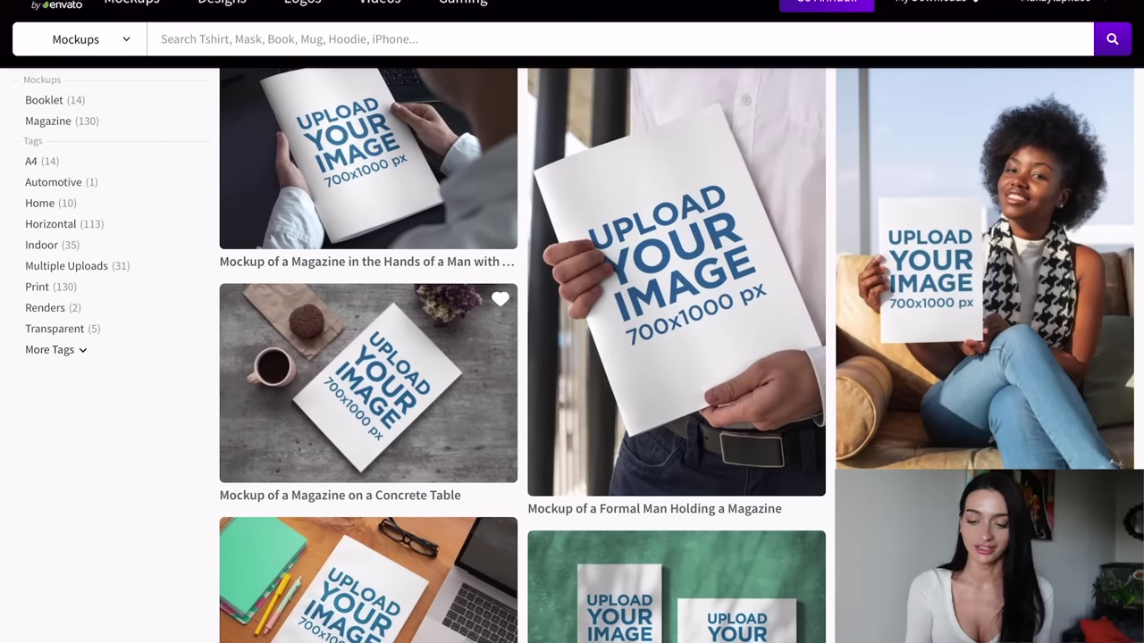
left_click(368, 384)
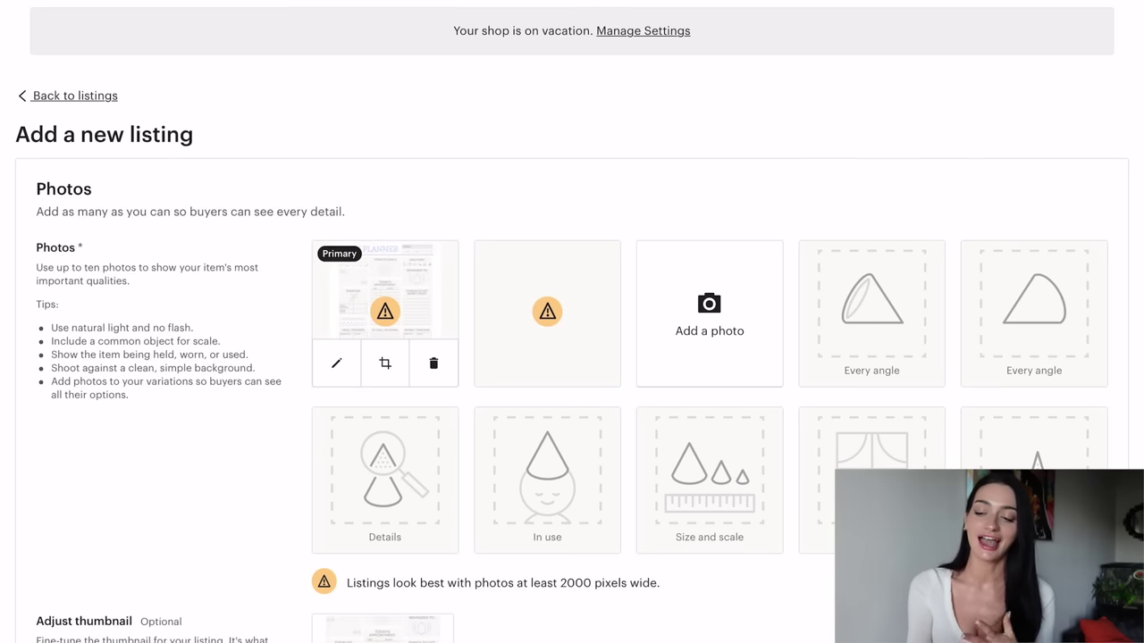
Step: Switch to the new Etsy listing and save the thumbnail framing of the primary planner photo
scroll(384, 313, "down", 3)
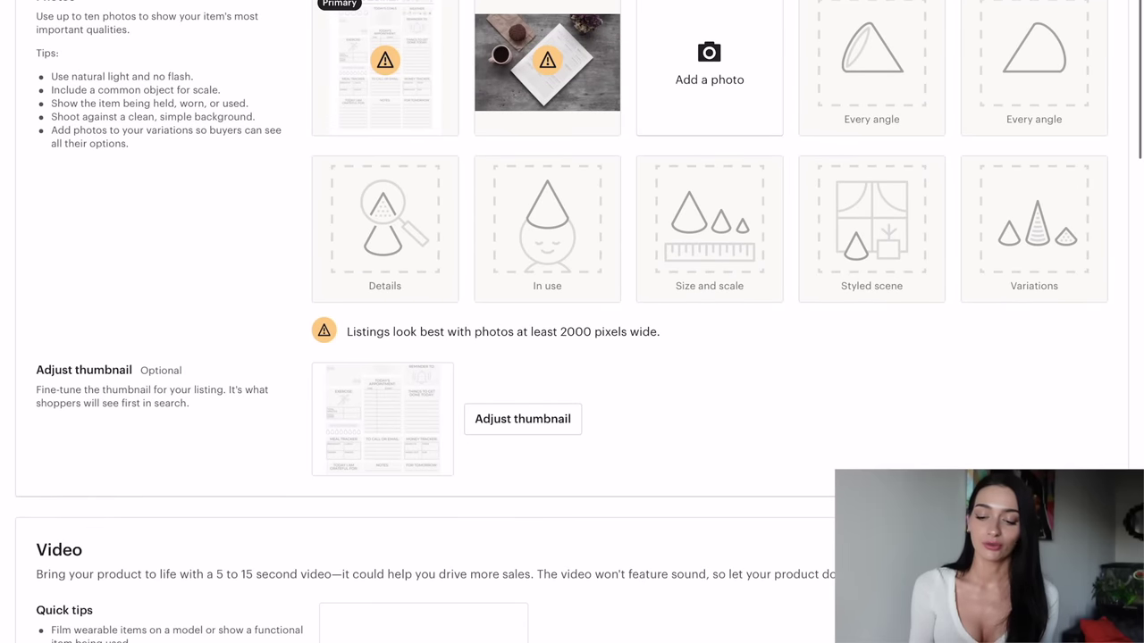
left_click(524, 419)
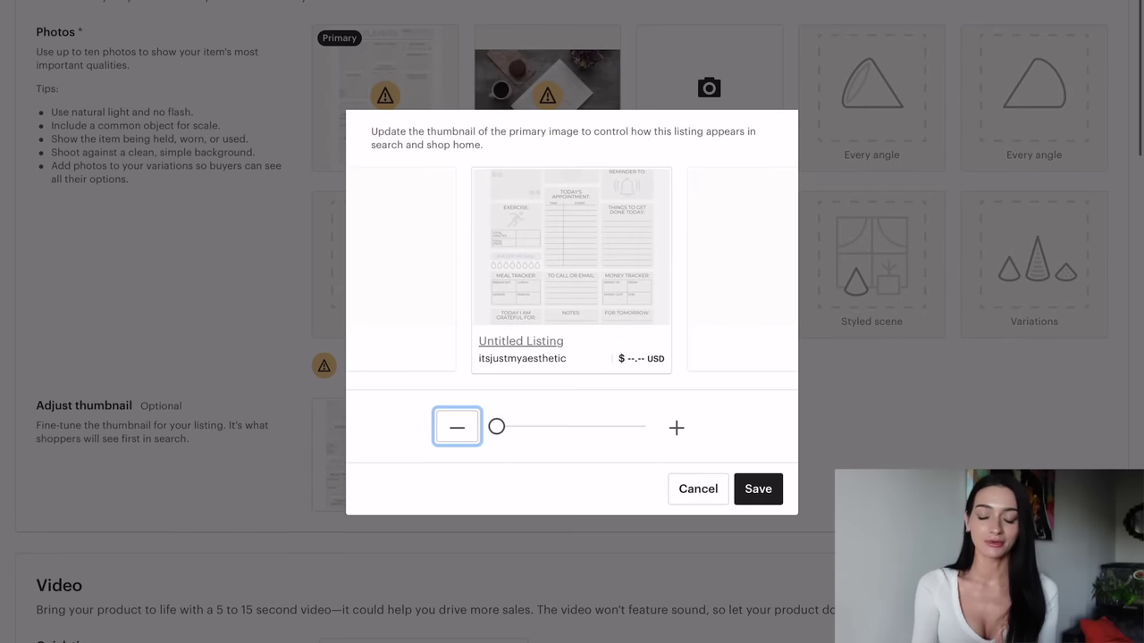
left_click(758, 489)
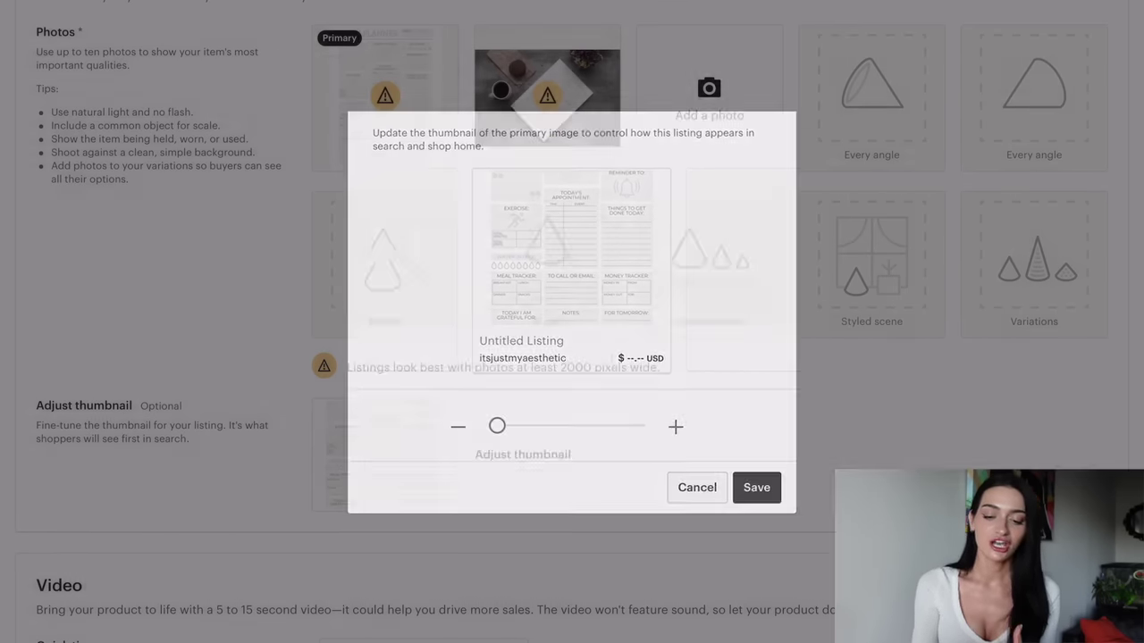
scroll(572, 322, "up", 2)
scroll(571, 321, "up", 1)
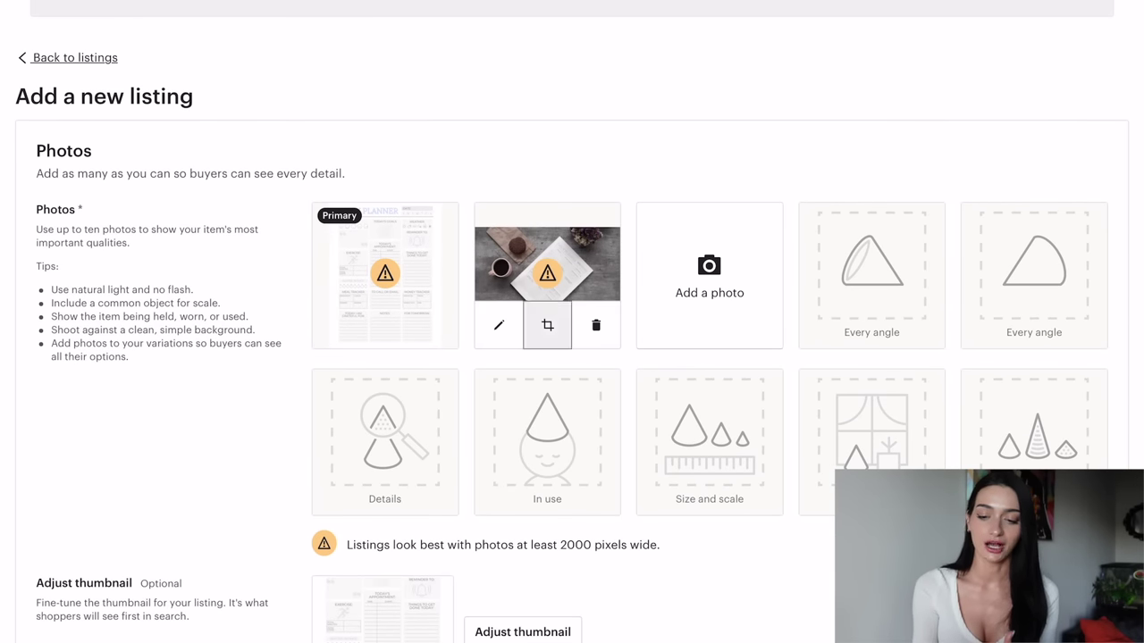
Step: Complete the listing title by adding the keyword phrase "Printable Planner" at its end
scroll(572, 322, "down", 3)
scroll(572, 322, "down", 7)
left_click(710, 316)
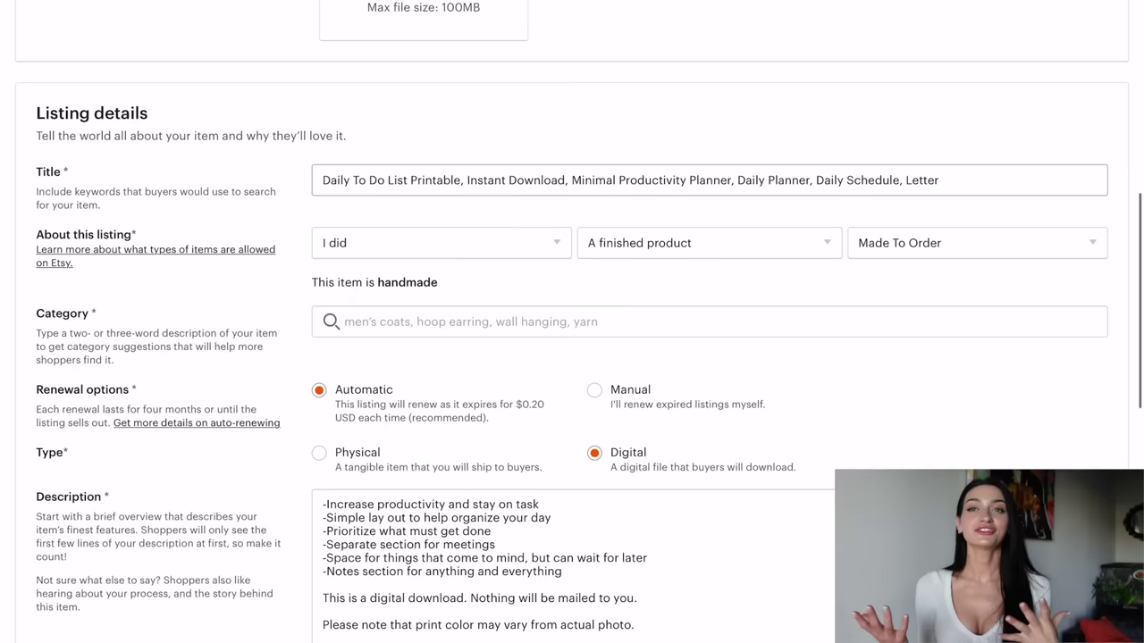
key("ctrl+a")
key("Right")
key("BackSpace")
key("BackSpace")
key("BackSpace")
key("BackSpace")
key("BackSpace")
key("BackSpace")
scroll(572, 321, "down", 1)
type("Printable")
scroll(572, 321, "up", 1)
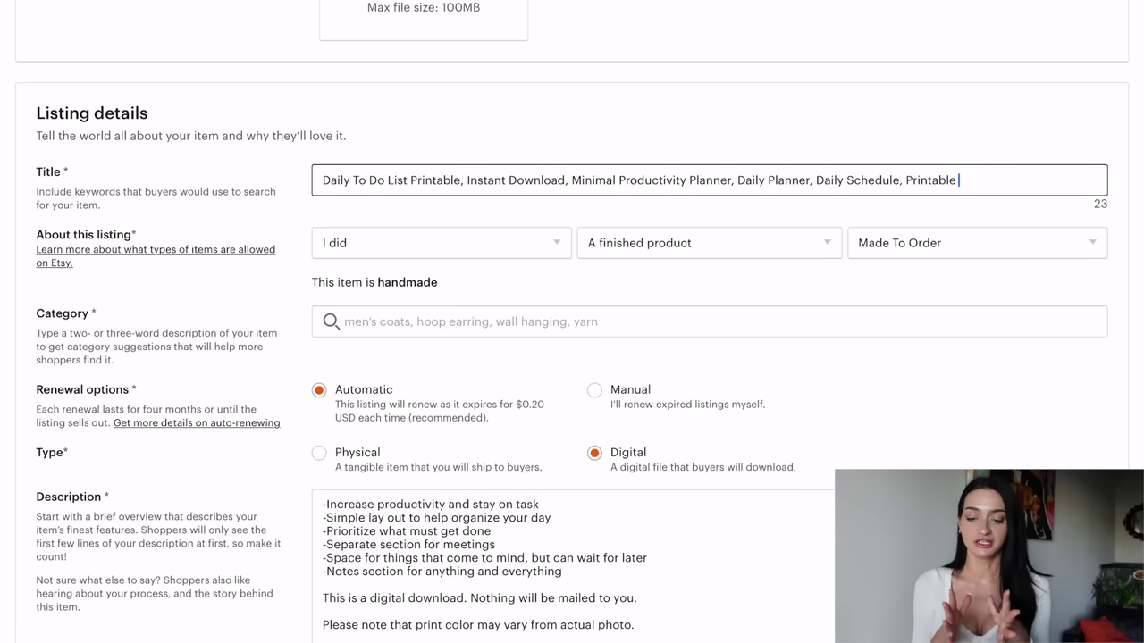
type("PLanner")
key("BackSpace")
key("BackSpace")
key("BackSpace")
key("BackSpace")
key("BackSpace")
key("BackSpace")
type("lanner")
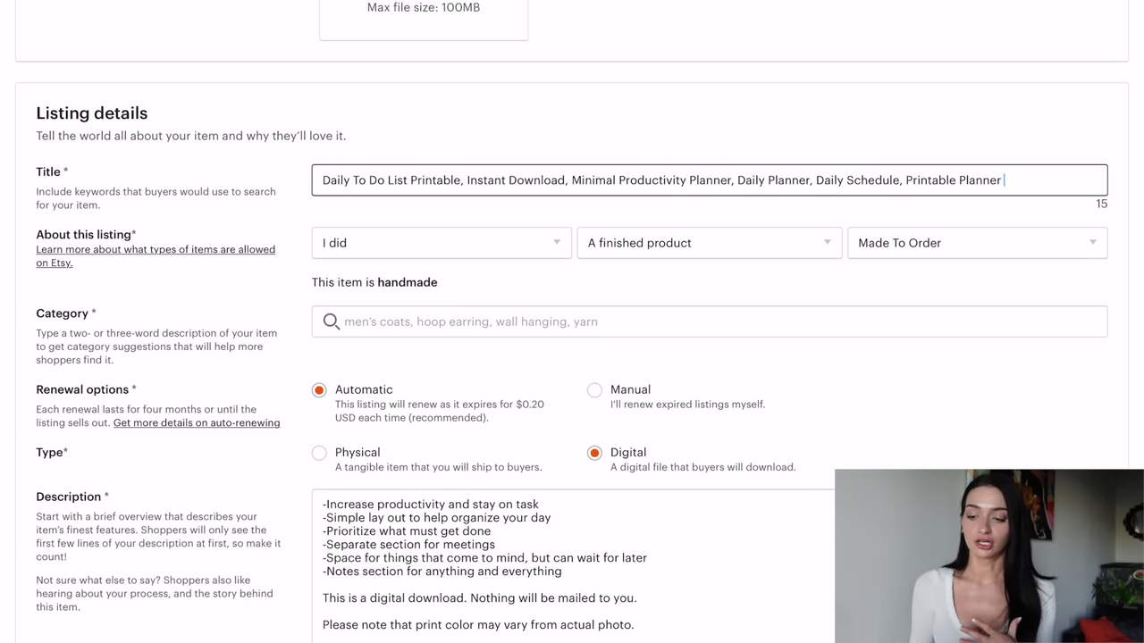
Step: Set the period when the item was made to 2020 - 2022
left_click(977, 243)
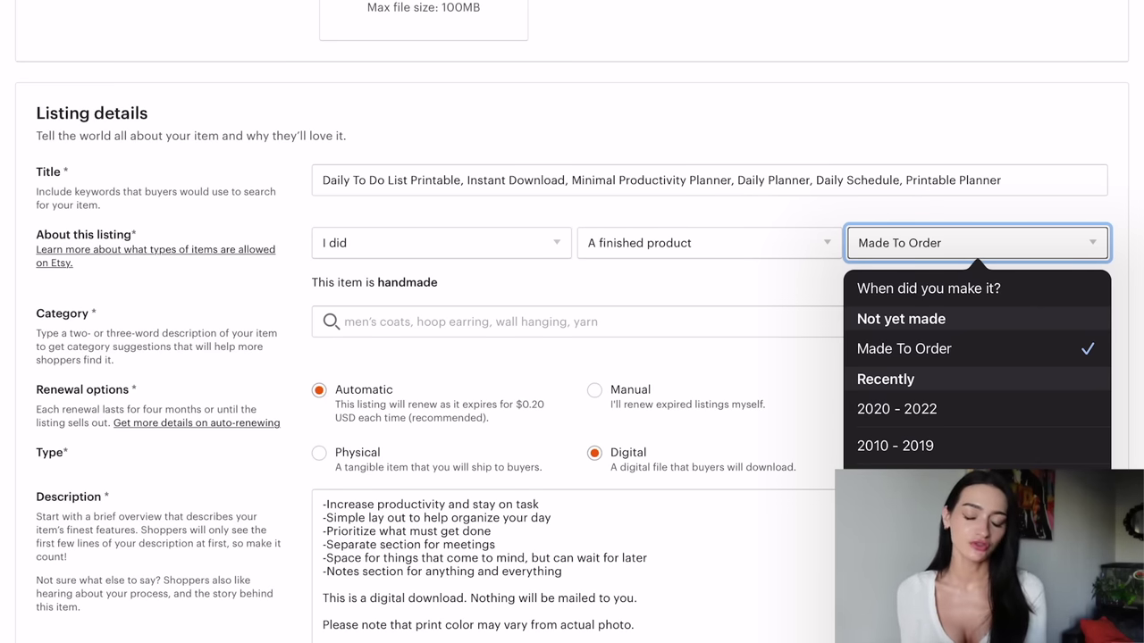
left_click(897, 410)
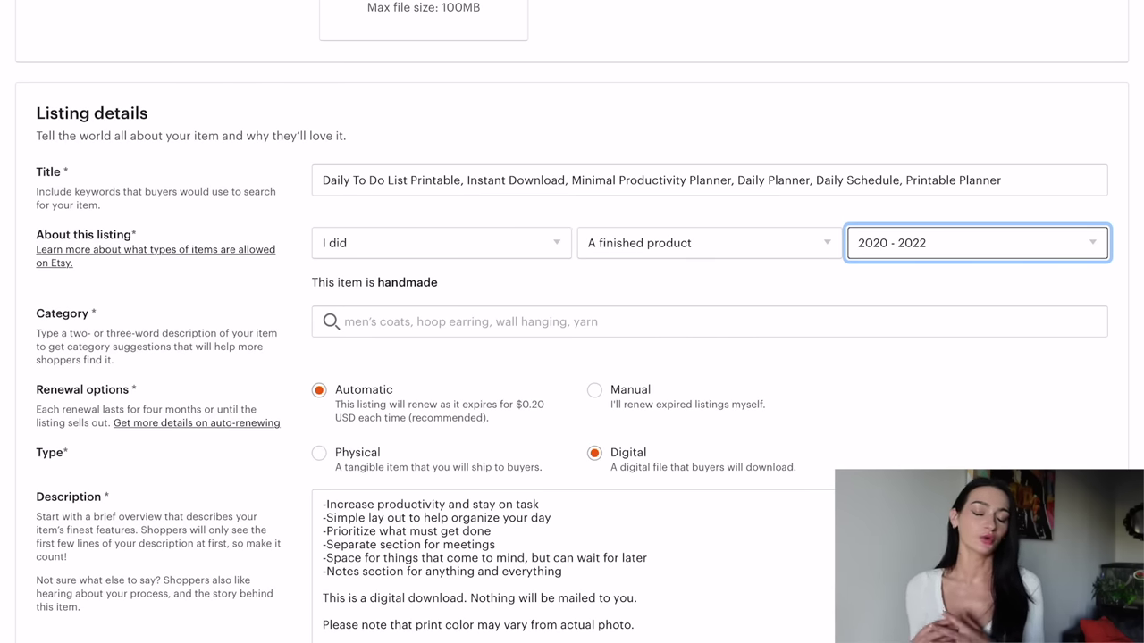
Step: Review the listing description's feature points and its notes on digital delivery, print color and the included file
scroll(710, 339, "down", 3)
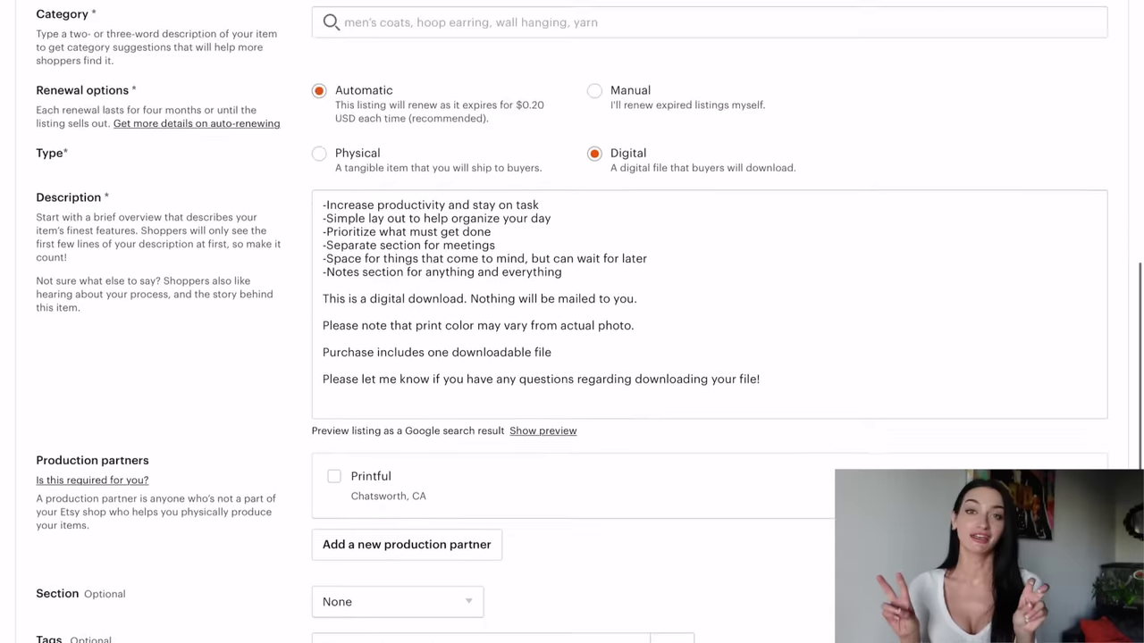
scroll(710, 340, "up", 1)
left_click(636, 338)
left_click(324, 325)
left_click(634, 392)
left_click(495, 259)
left_click(760, 392)
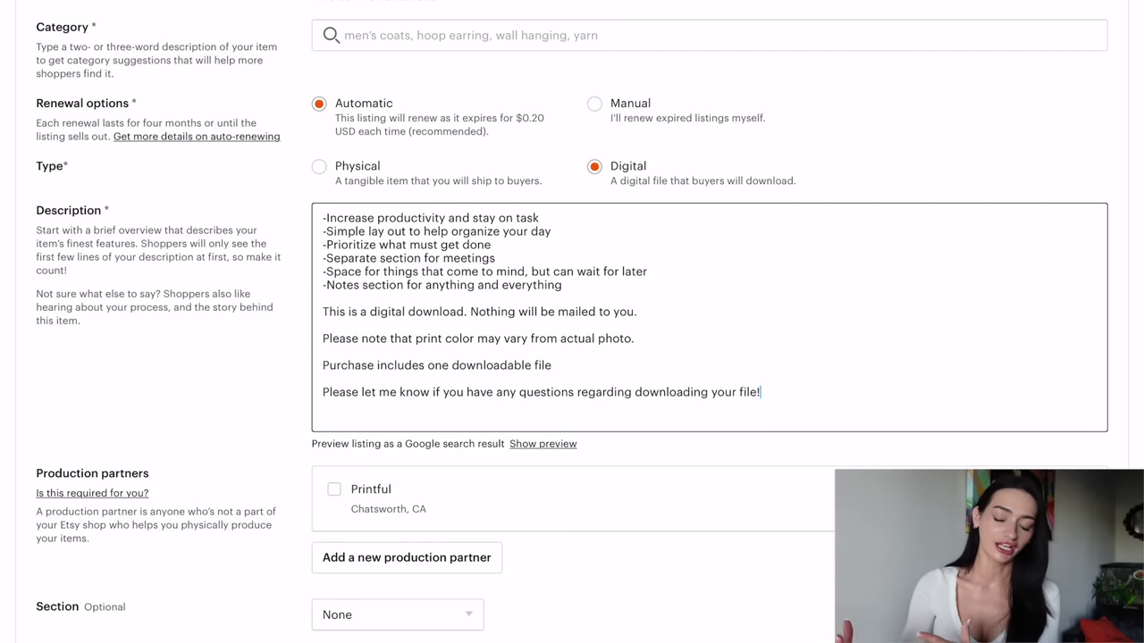
left_click(324, 299)
left_click(323, 326)
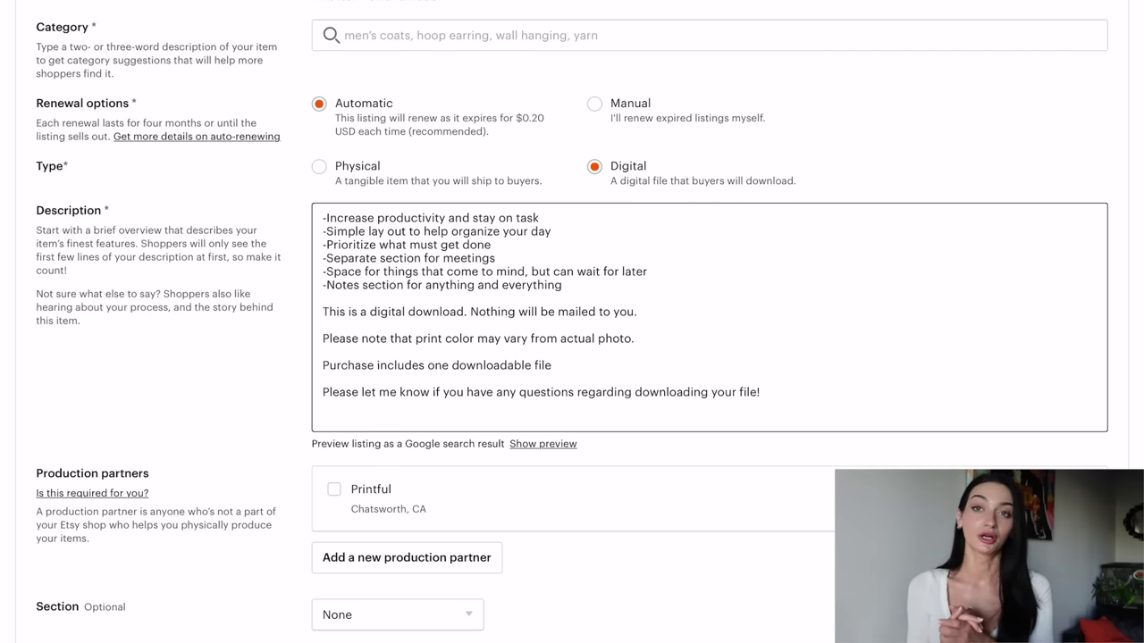
scroll(572, 357, "down", 4)
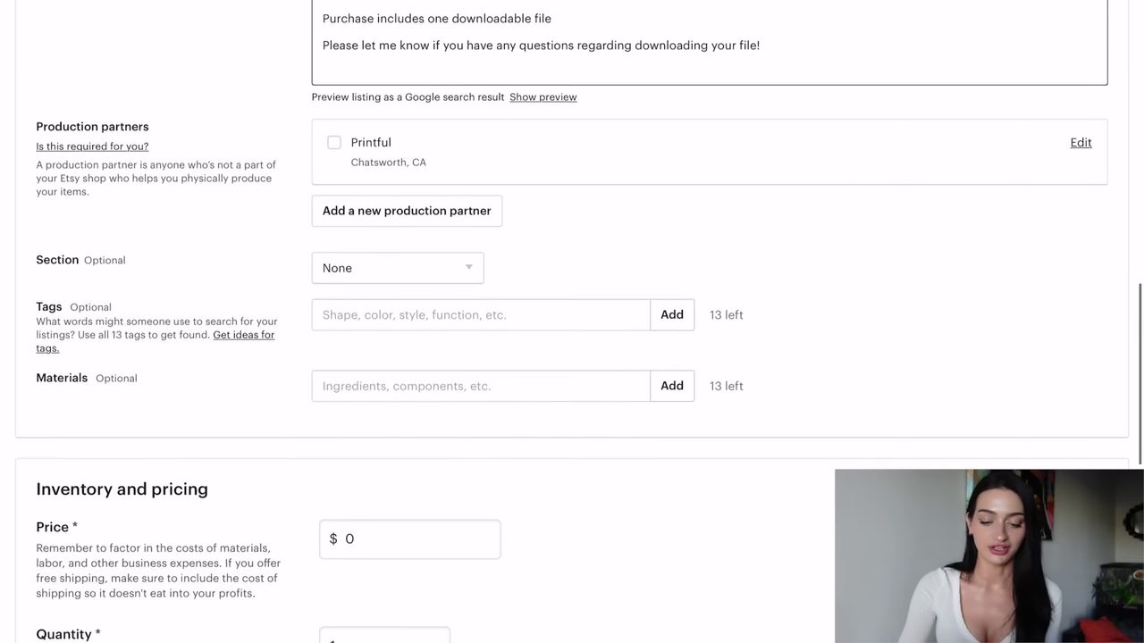
left_click(397, 263)
key("Escape")
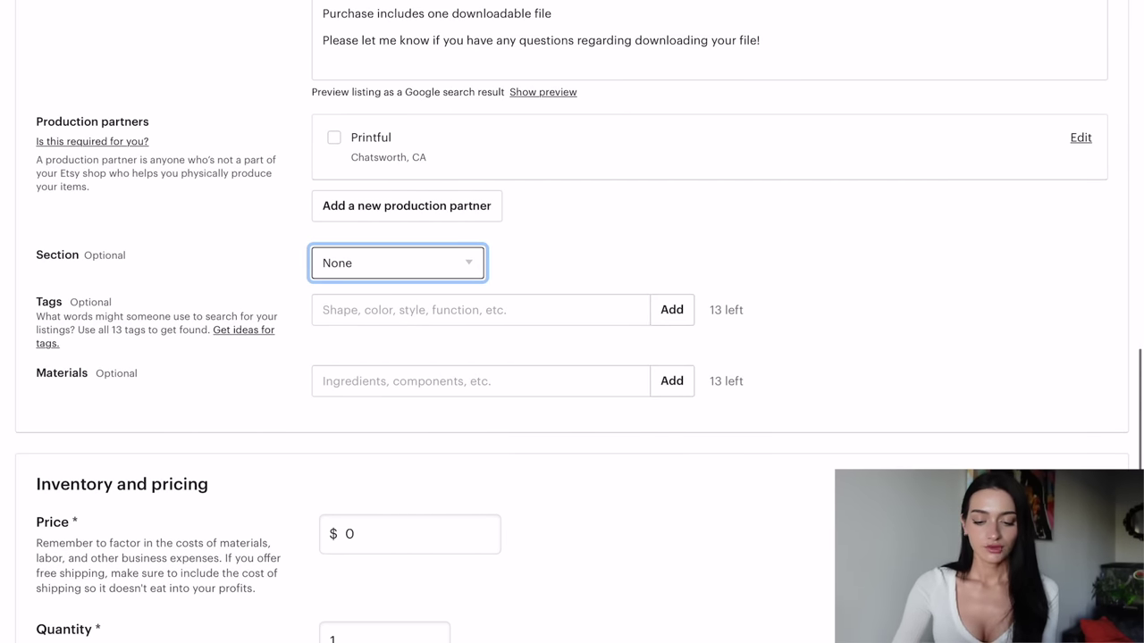
Step: Add the listing tags "Printable planner" and "Downloaded planner"
scroll(572, 357, "down", 1)
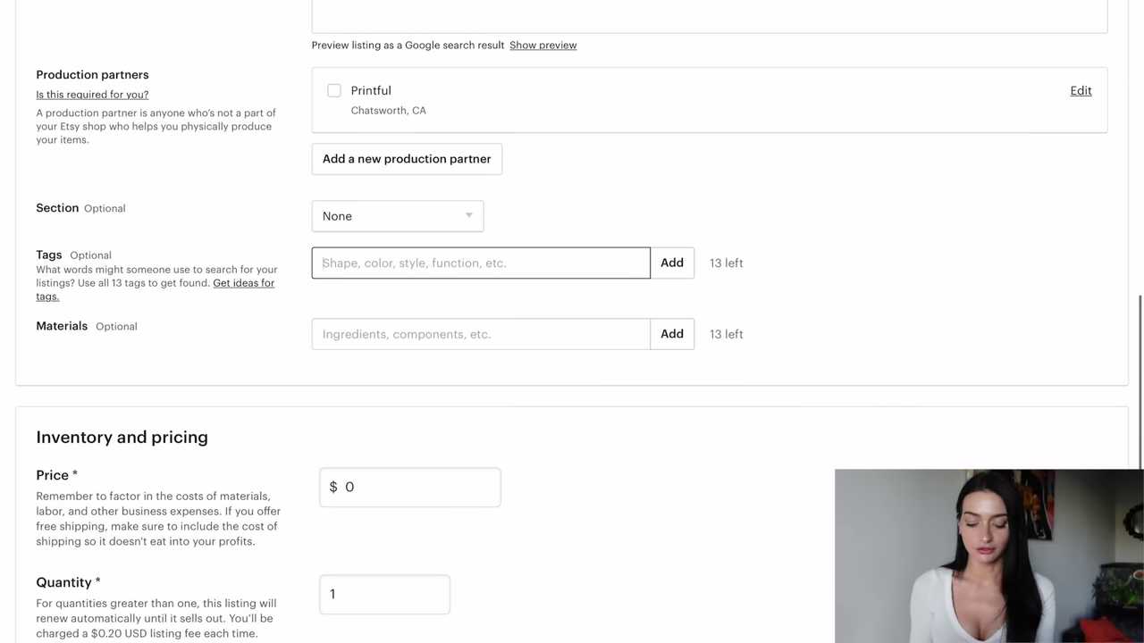
type("Printable ")
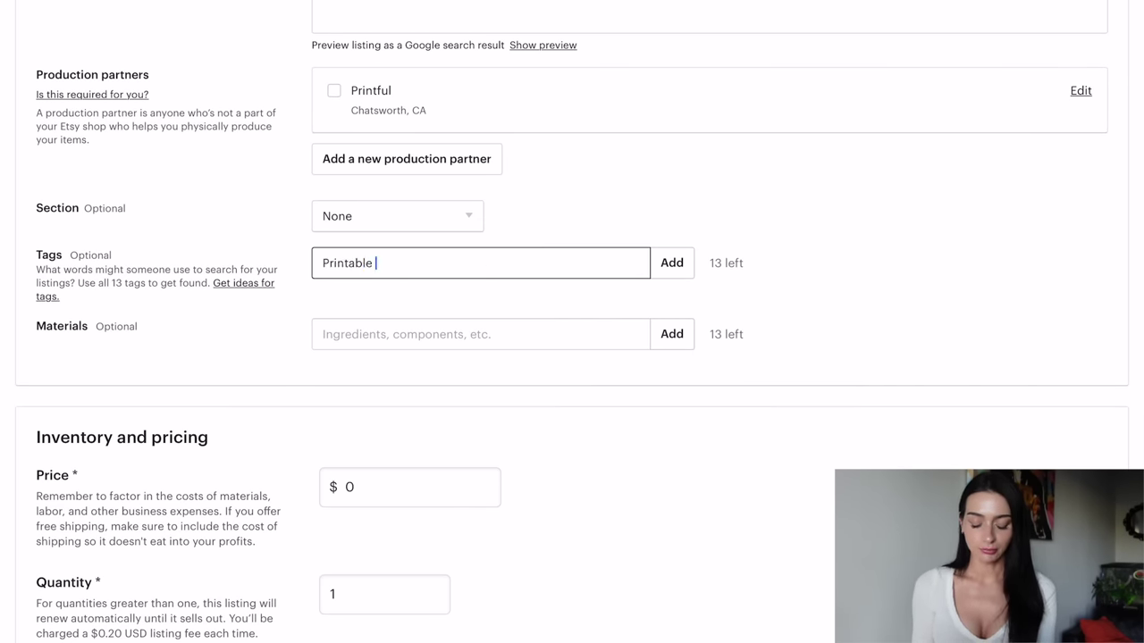
type("planner")
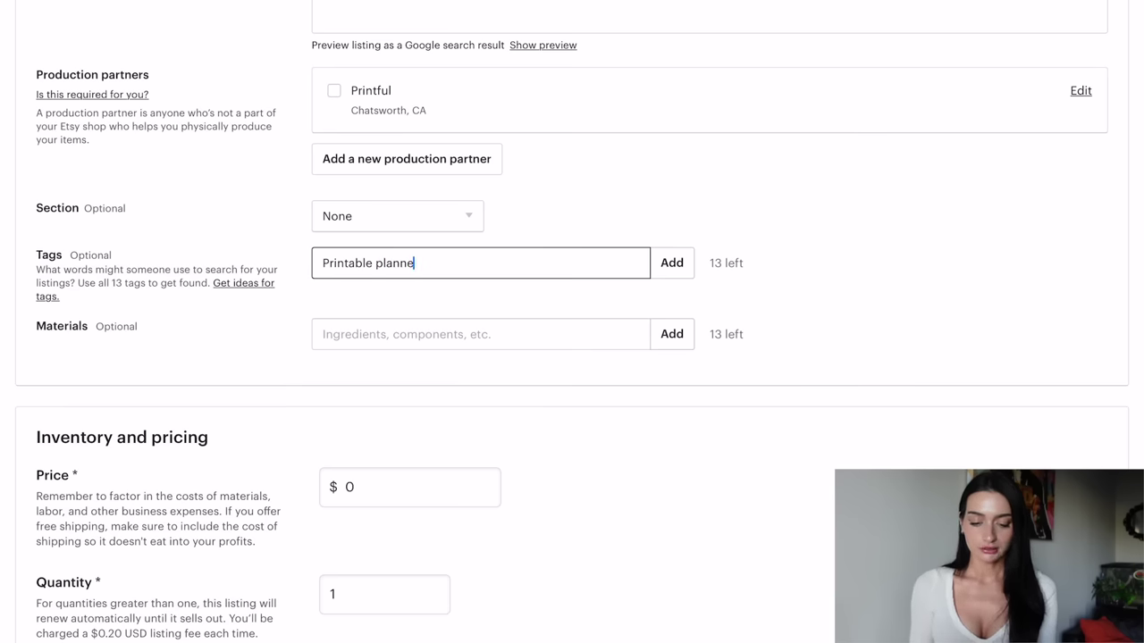
key("Return")
type("Downloaded plan")
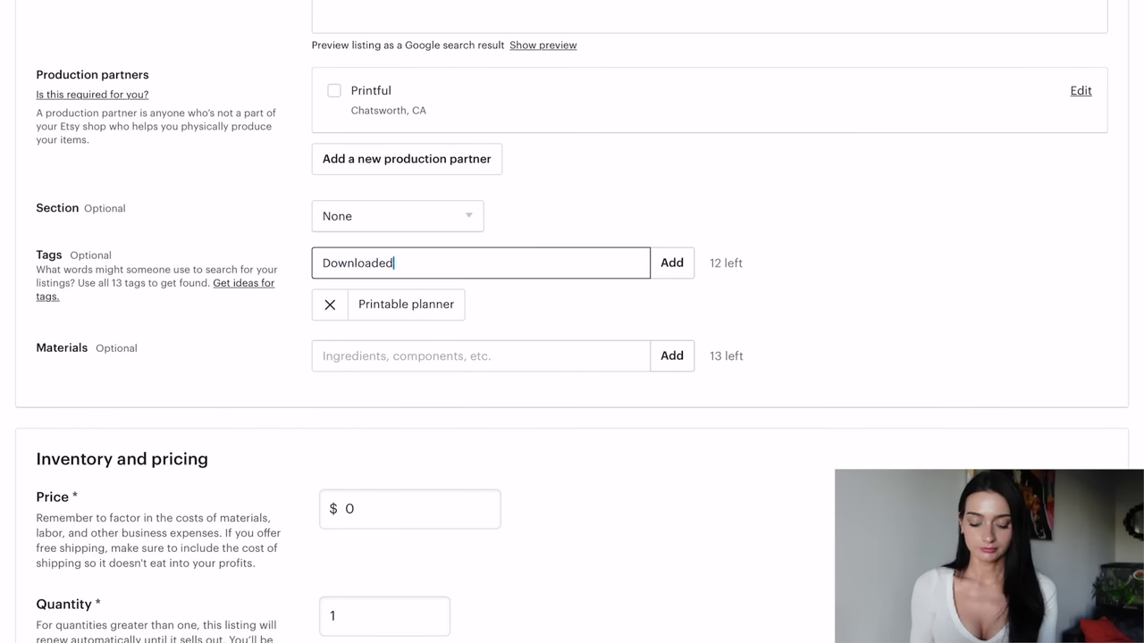
type("ner")
key("Return")
Step: Add the tags "Digital planner", "GoodNotes planner", "Downloadable planner", "Daily planner", "Single page planner", "Single page download" and "Digital planne"
type("Digital planner")
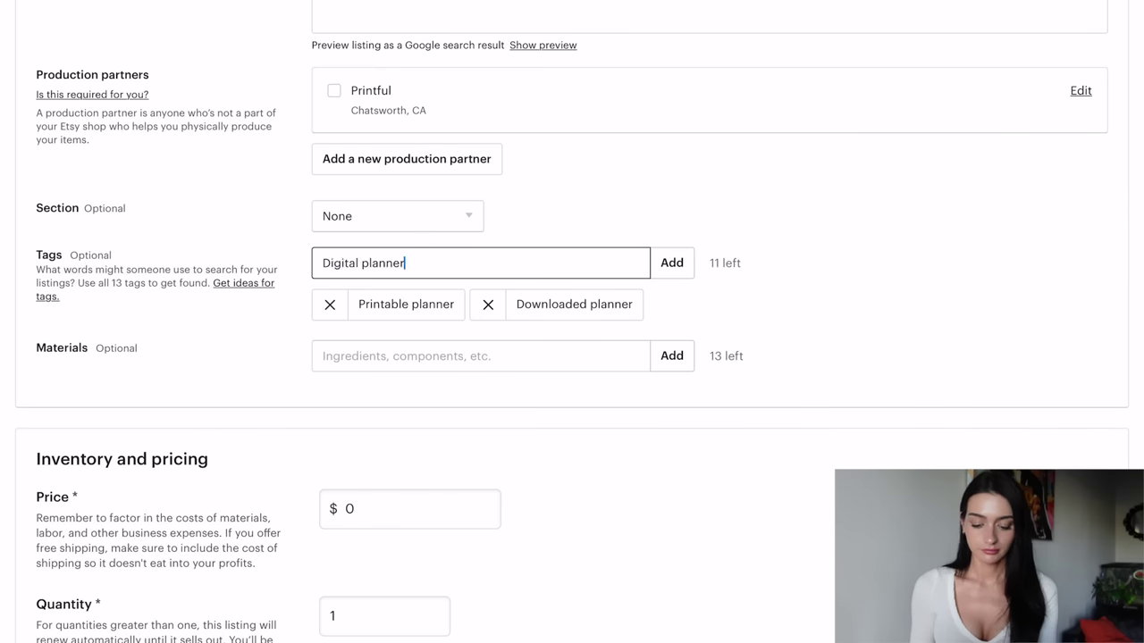
key("Return")
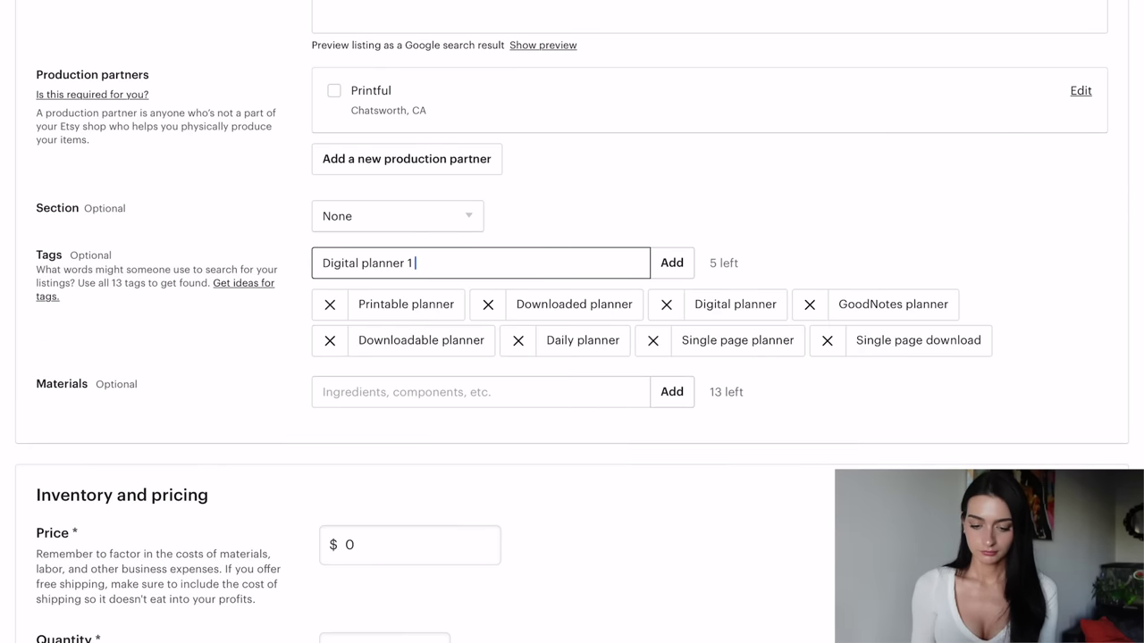
key("BackSpace")
key("BackSpace")
key("BackSpace")
key("Return")
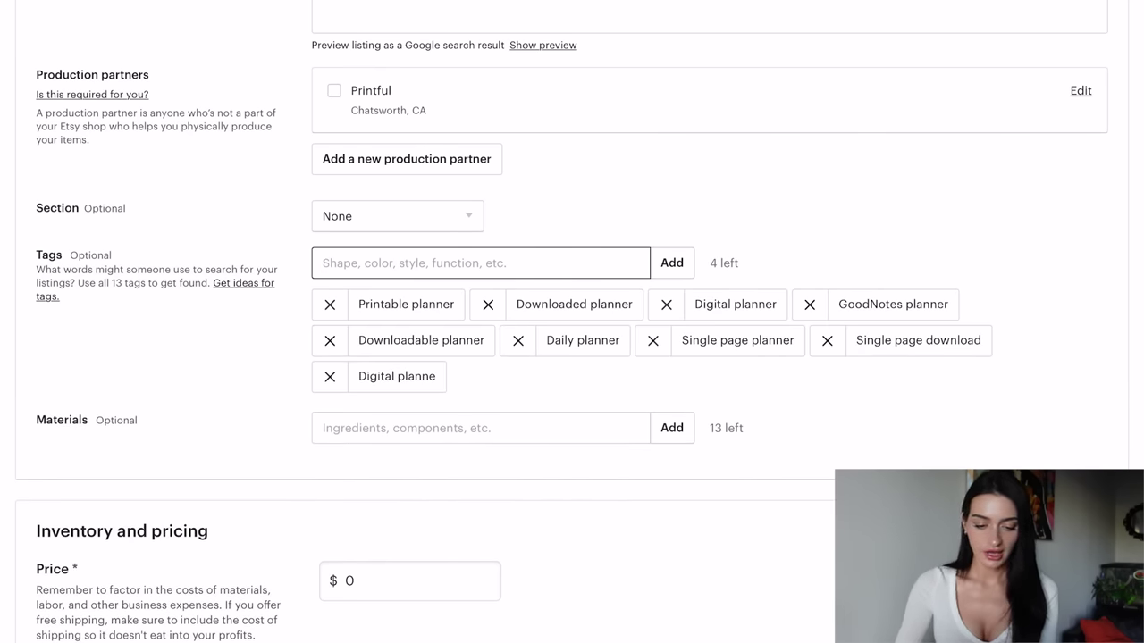
Step: Set the listing price to $1.99 in the inventory and pricing section
scroll(572, 321, "down", 4)
double_click(350, 202)
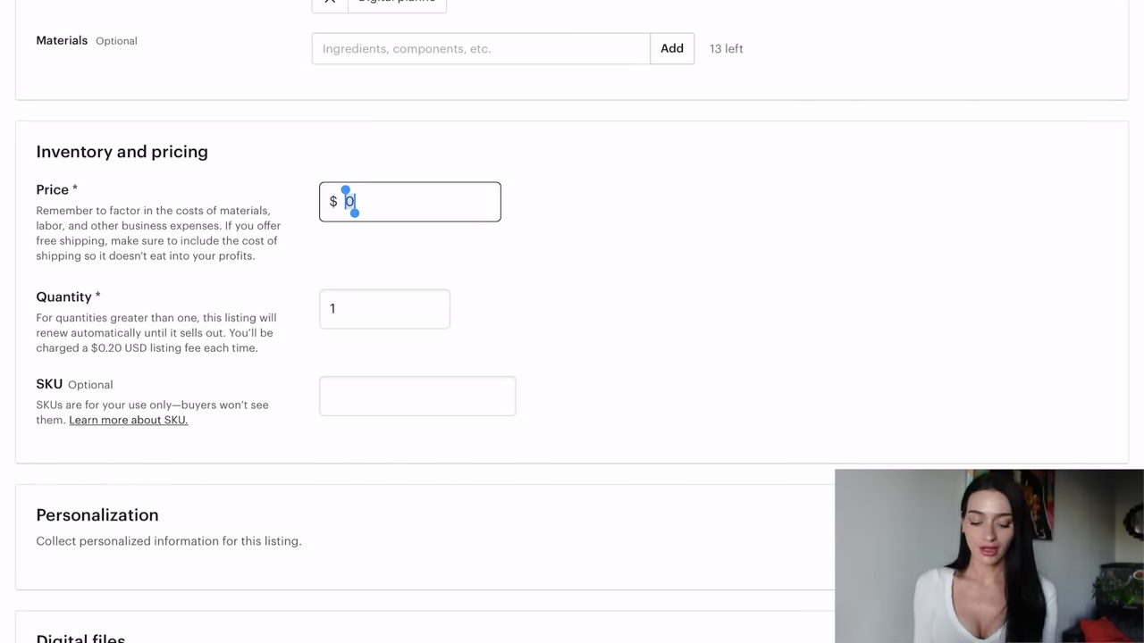
key("BackSpace")
type("19")
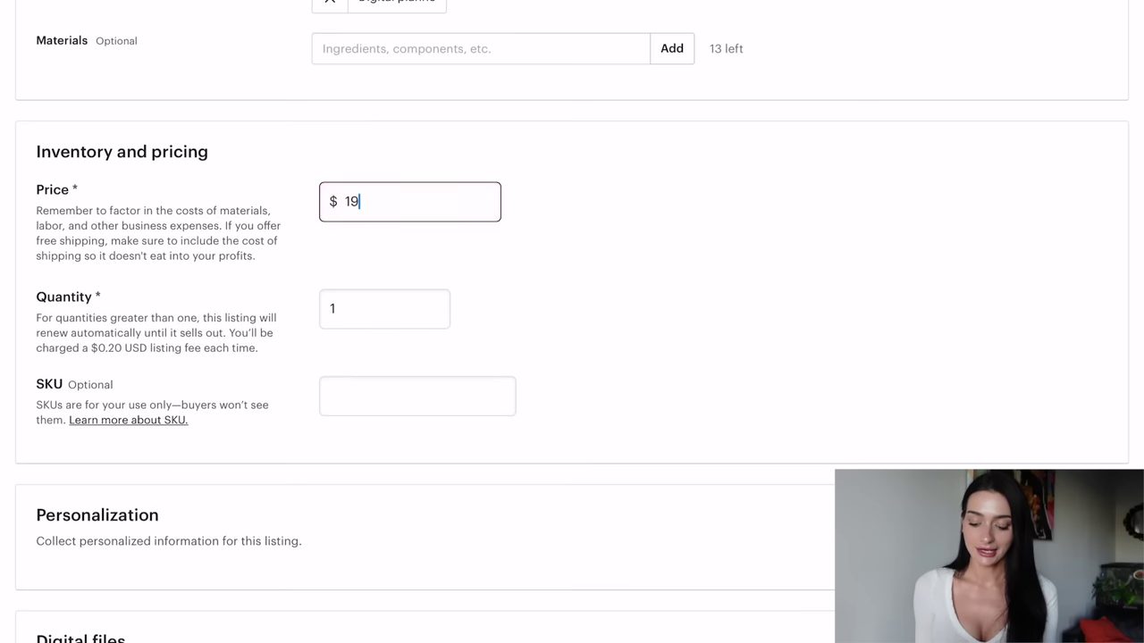
key("BackSpace")
type(".99")
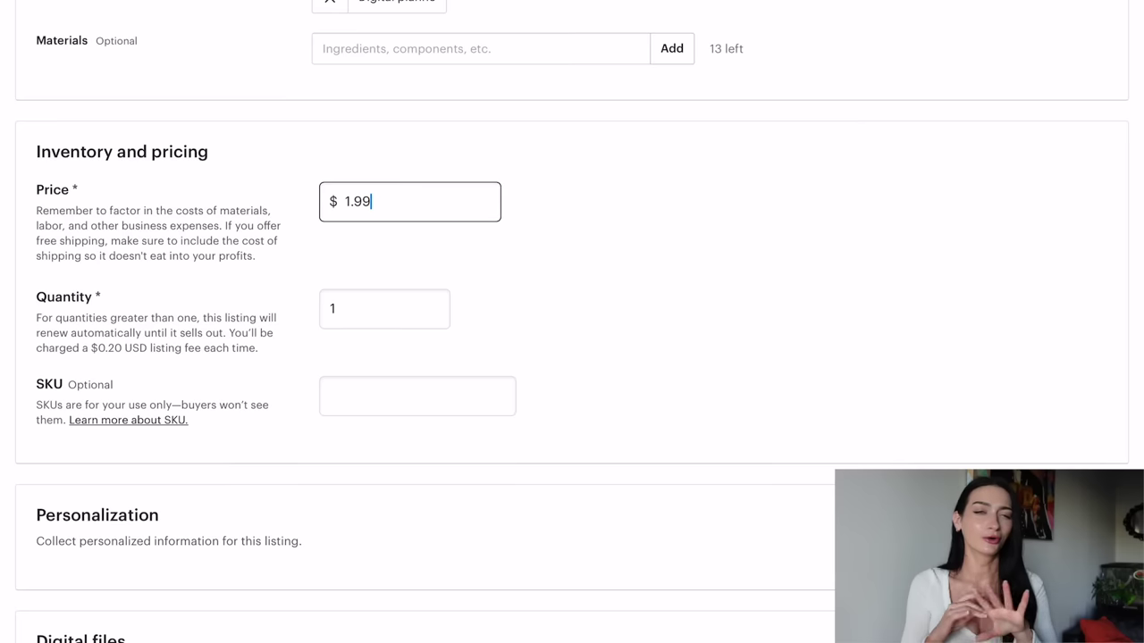
Step: Set the quantity available for the planner listing to 999
key("Tab")
type("10")
key("BackSpace")
key("BackSpace")
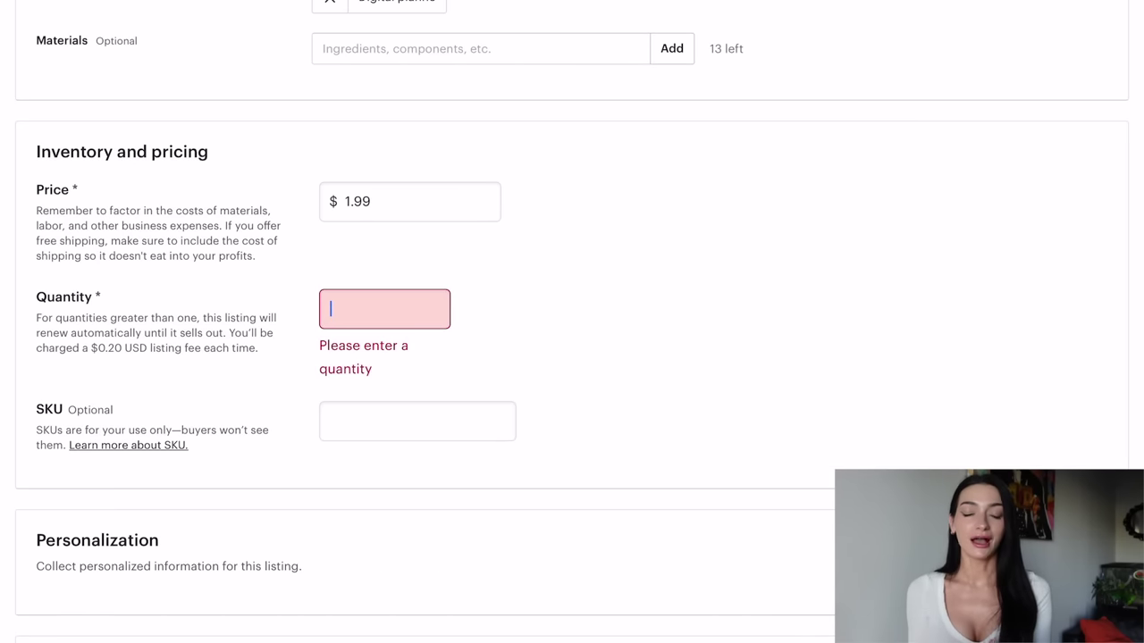
type("999")
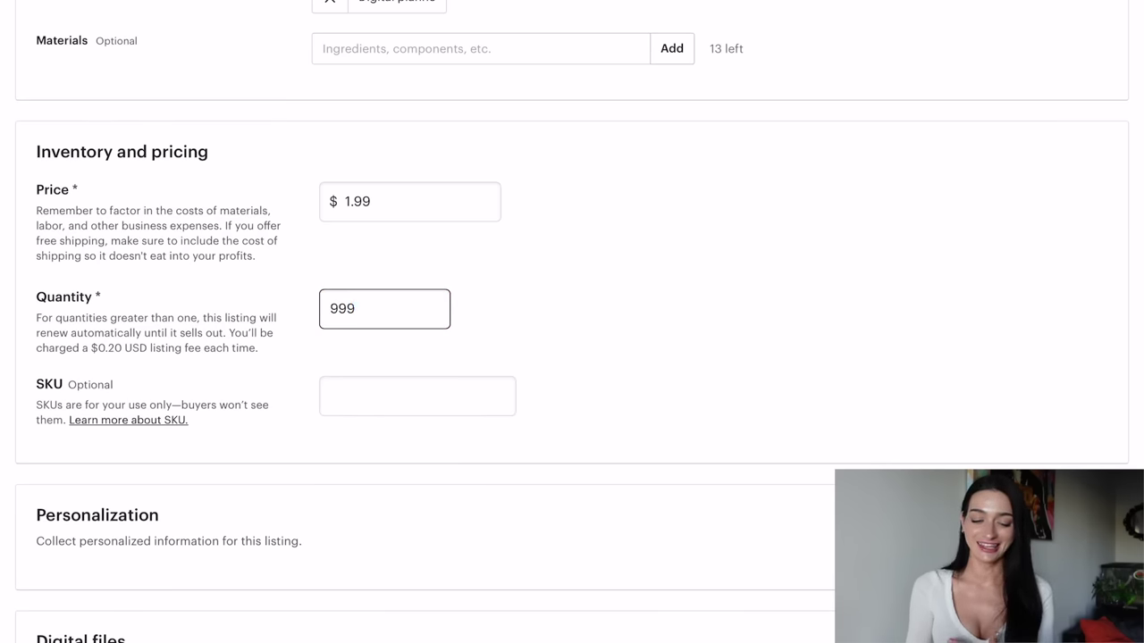
Step: Upload PlannerEtsyPDF.pdf as the listing's digital file and publish the listing
scroll(572, 322, "down", 5)
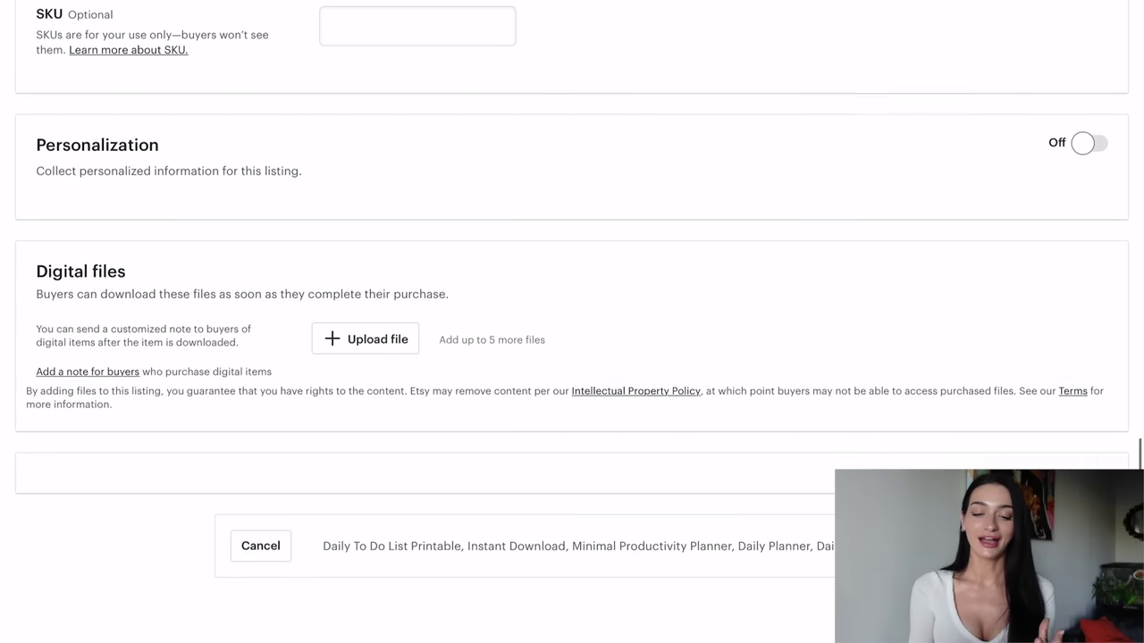
scroll(571, 322, "up", 3)
scroll(572, 322, "down", 3)
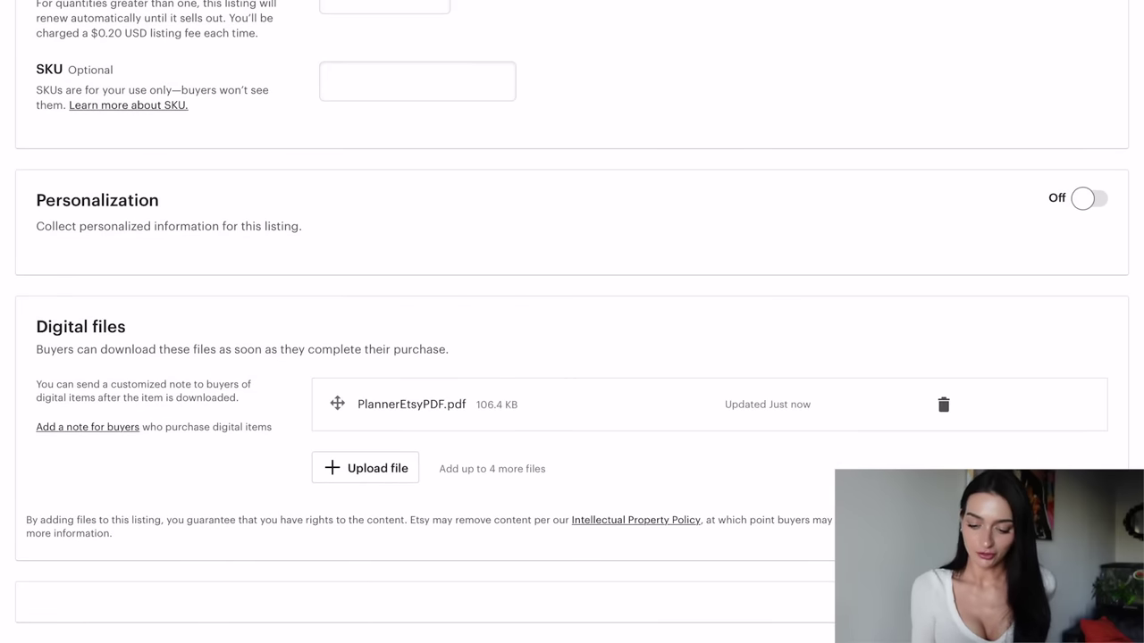
scroll(572, 322, "down", 1)
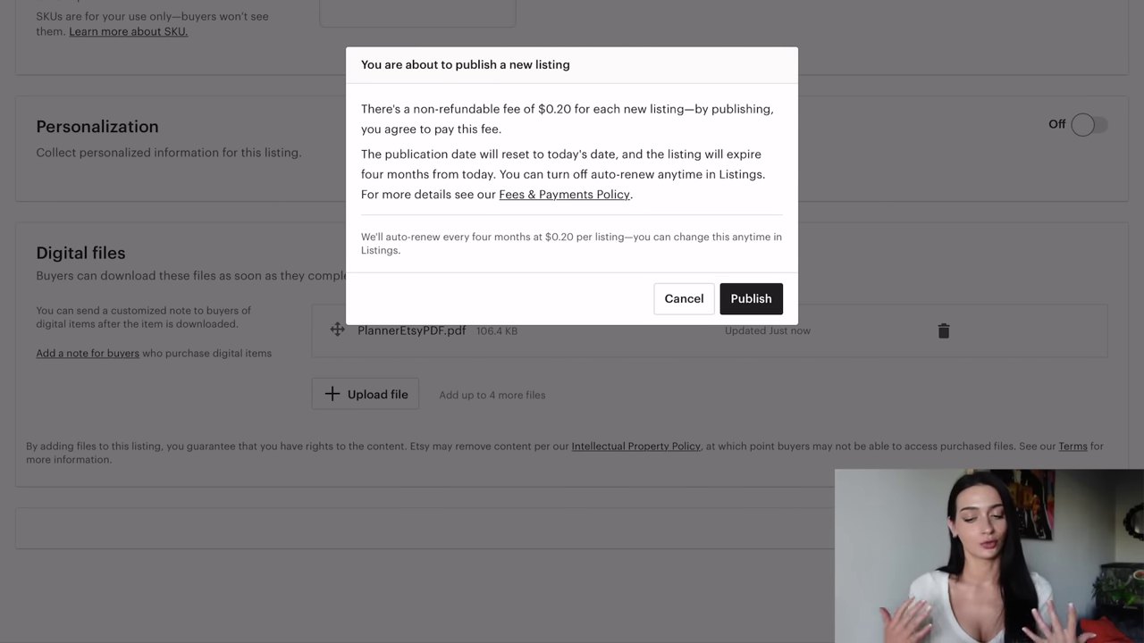
key("Return")
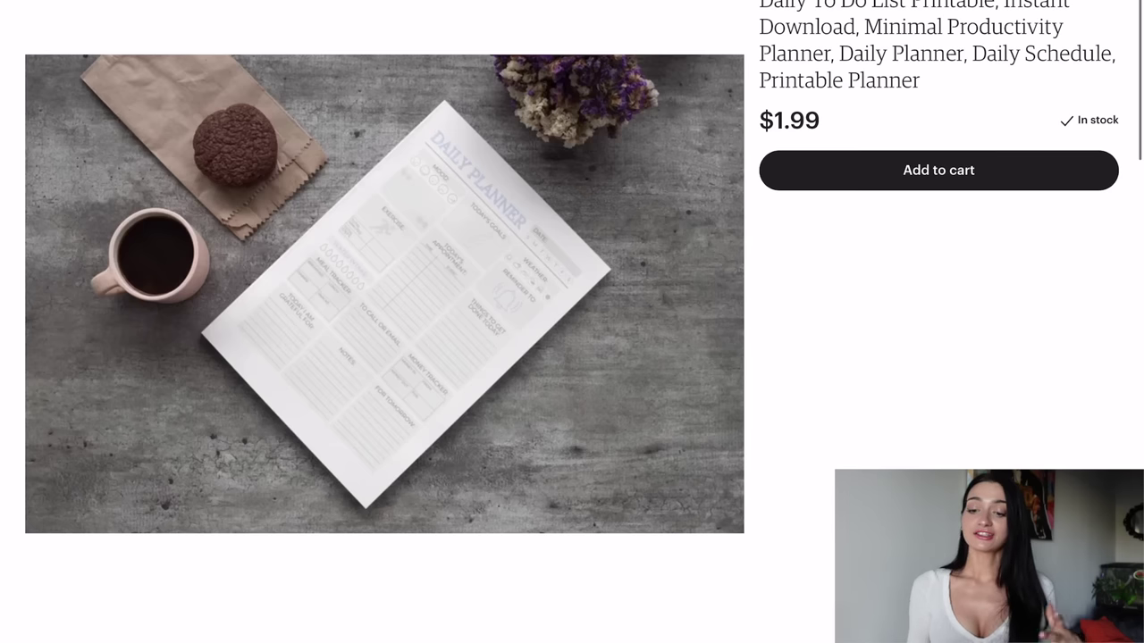
Step: Review the published planner listing's title, price and photos on its shop page
scroll(572, 357, "up", 3)
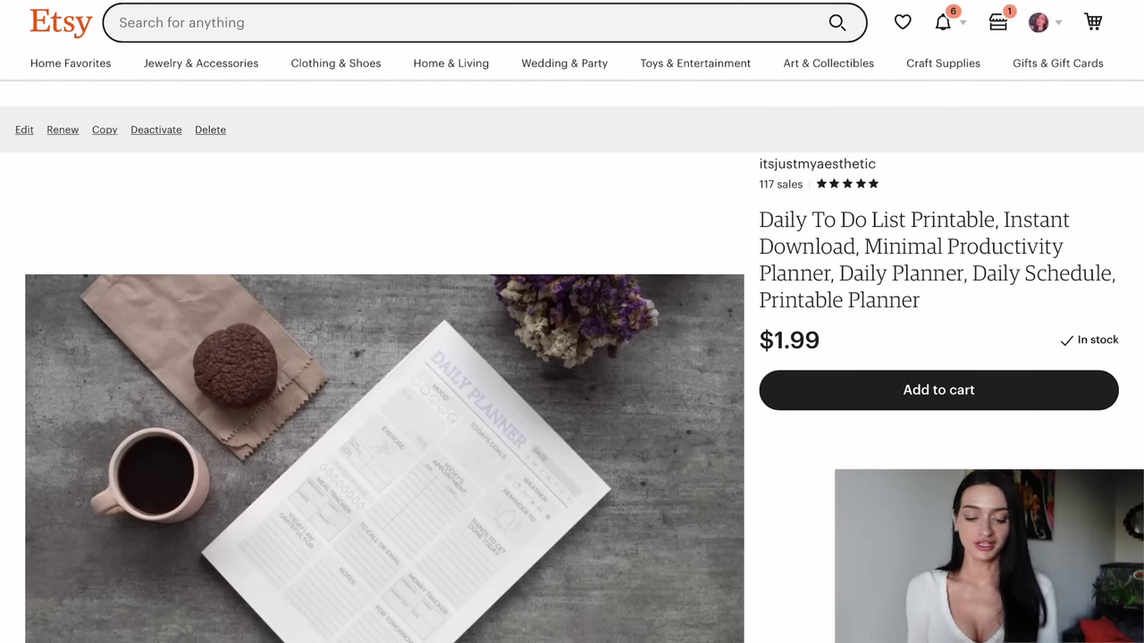
scroll(572, 357, "down", 3)
key("Right")
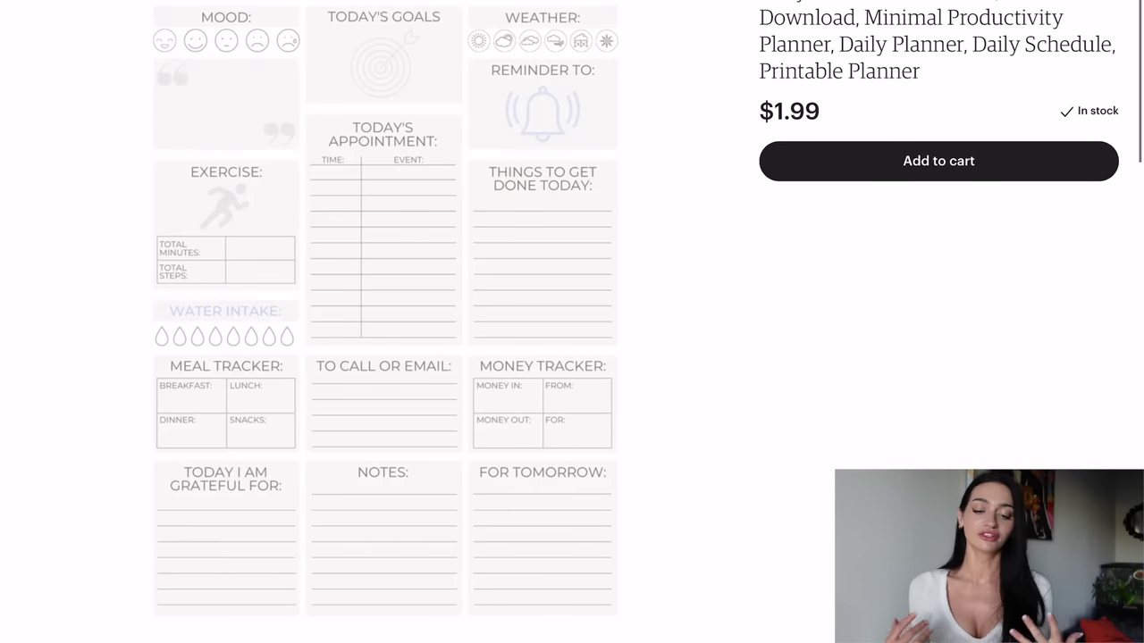
Step: Examine the planner listing's desk mockup photo, then expand the item details and read the download information and description
key("Right")
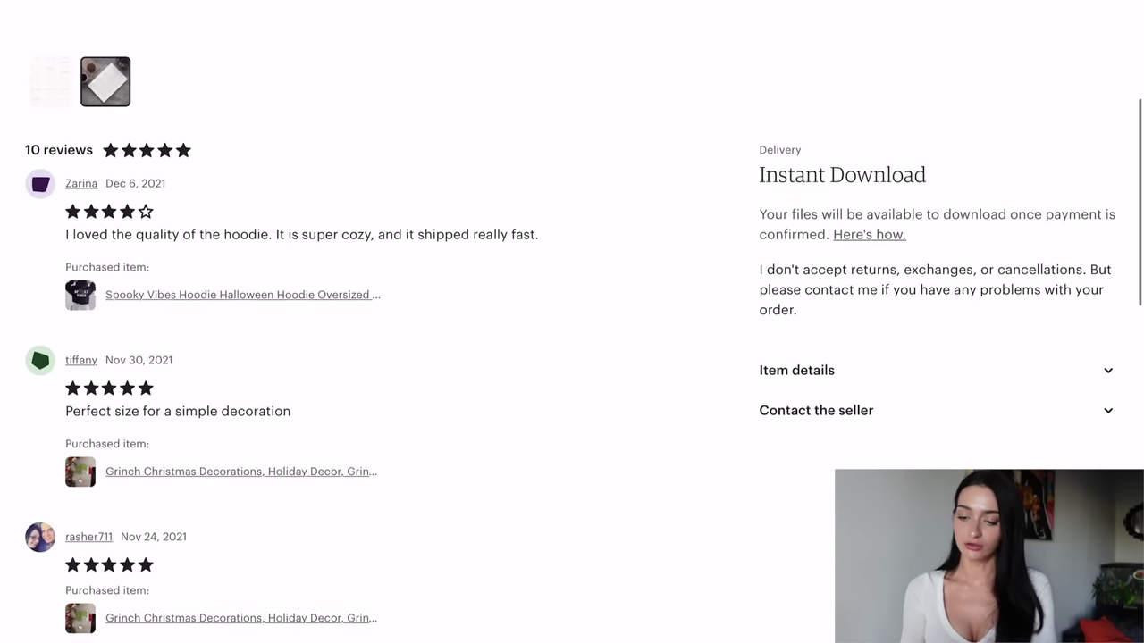
scroll(945, 349, "down", 1)
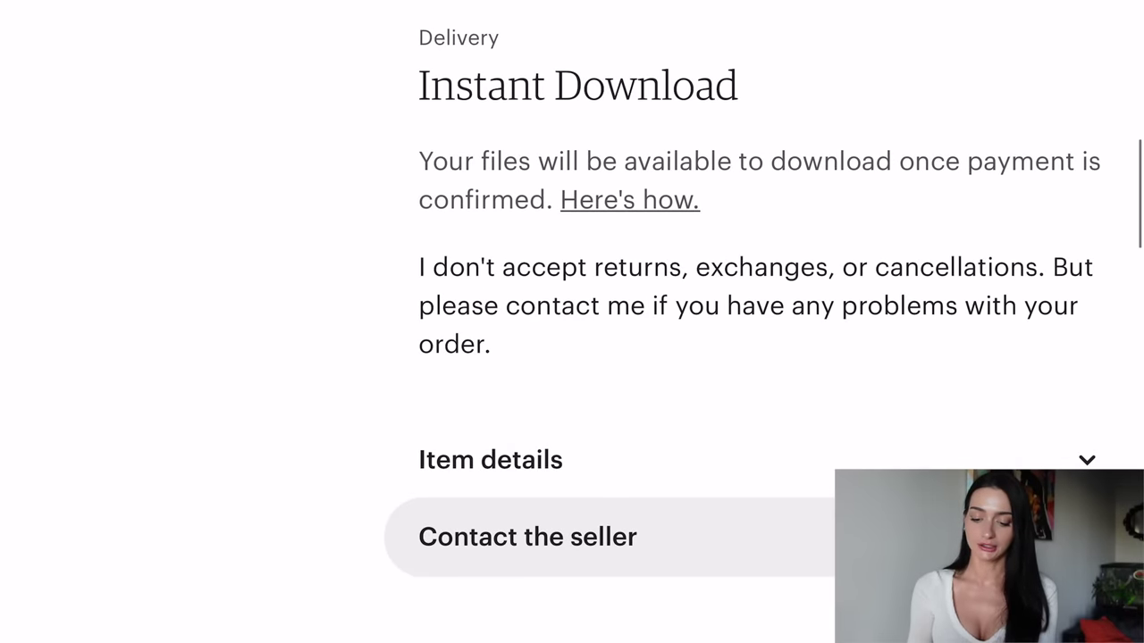
left_click(1086, 461)
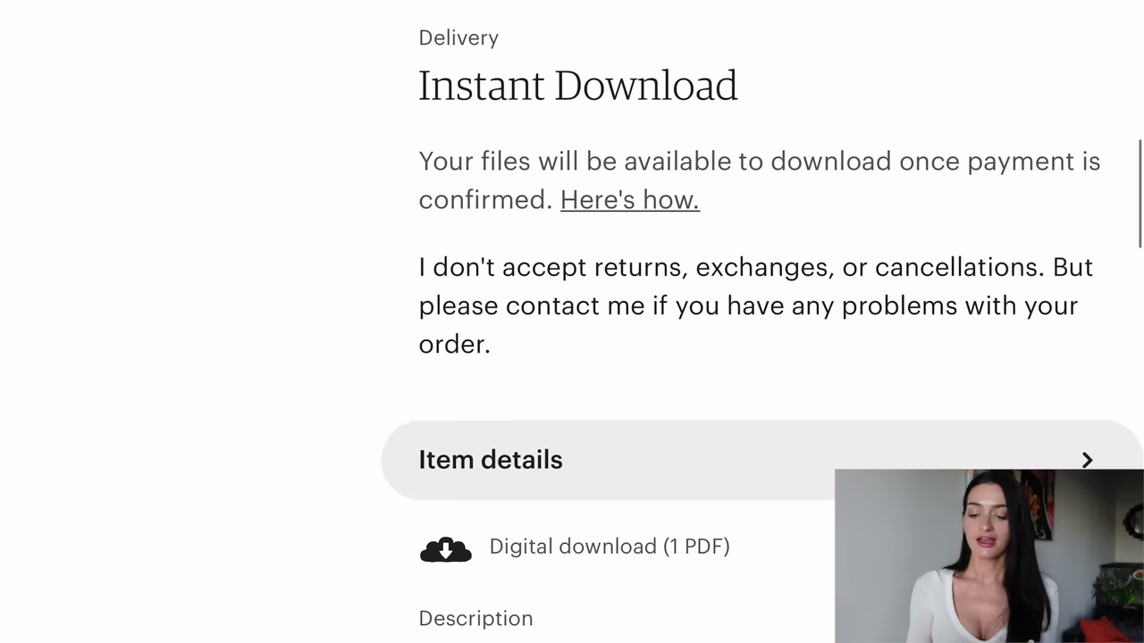
scroll(983, 461, "down", 8)
scroll(1000, 437, "down", 1)
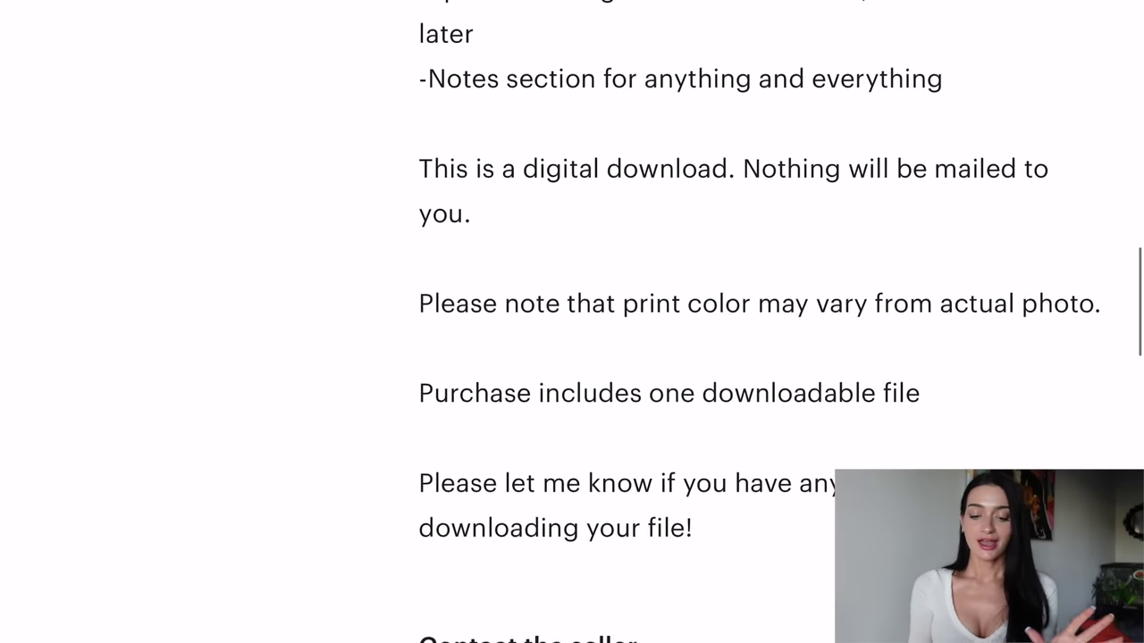
scroll(1001, 437, "down", 4)
scroll(1001, 438, "left", 2)
scroll(983, 402, "down", 2)
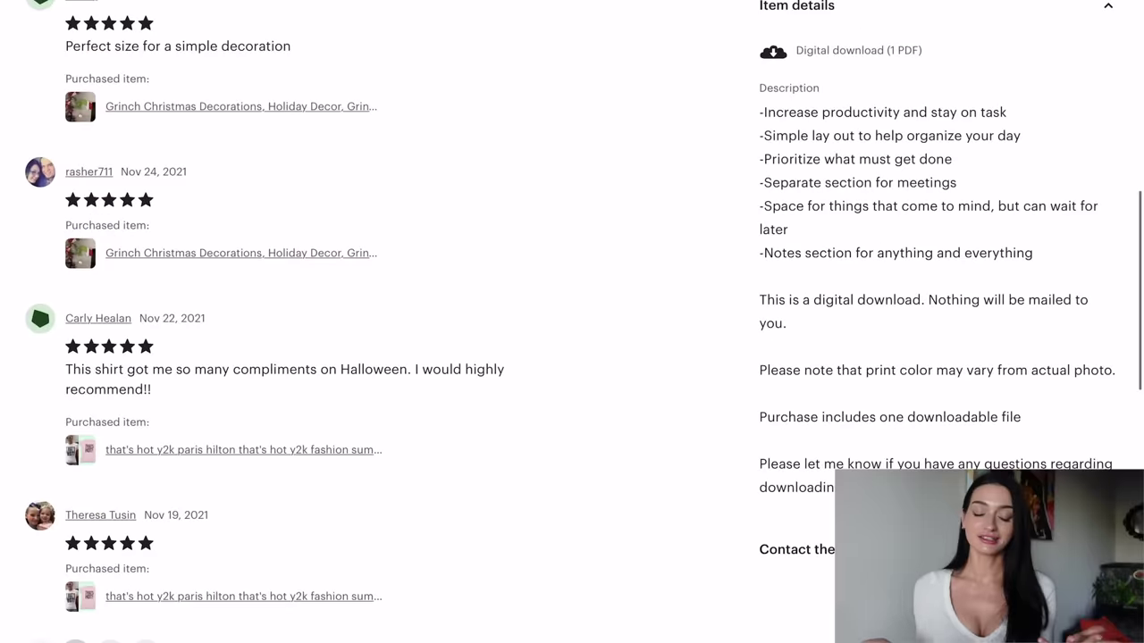
scroll(982, 402, "up", 10)
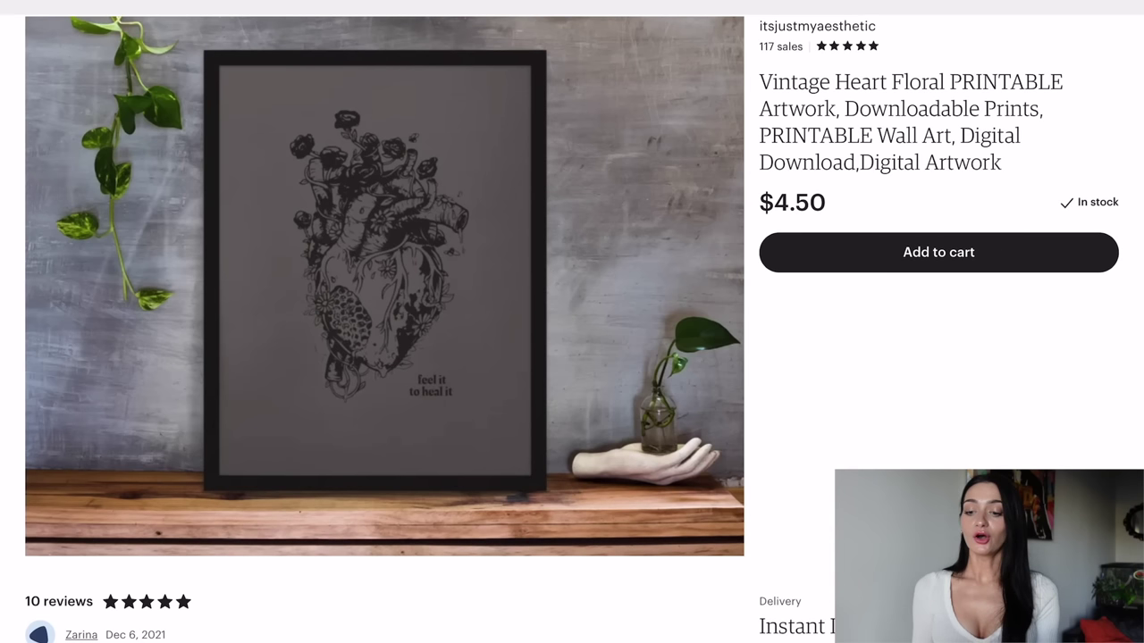
Step: Examine the Vintage Heart Floral printable artwork listing's framed mockup, title, price and instant download information
scroll(571, 321, "up", 1)
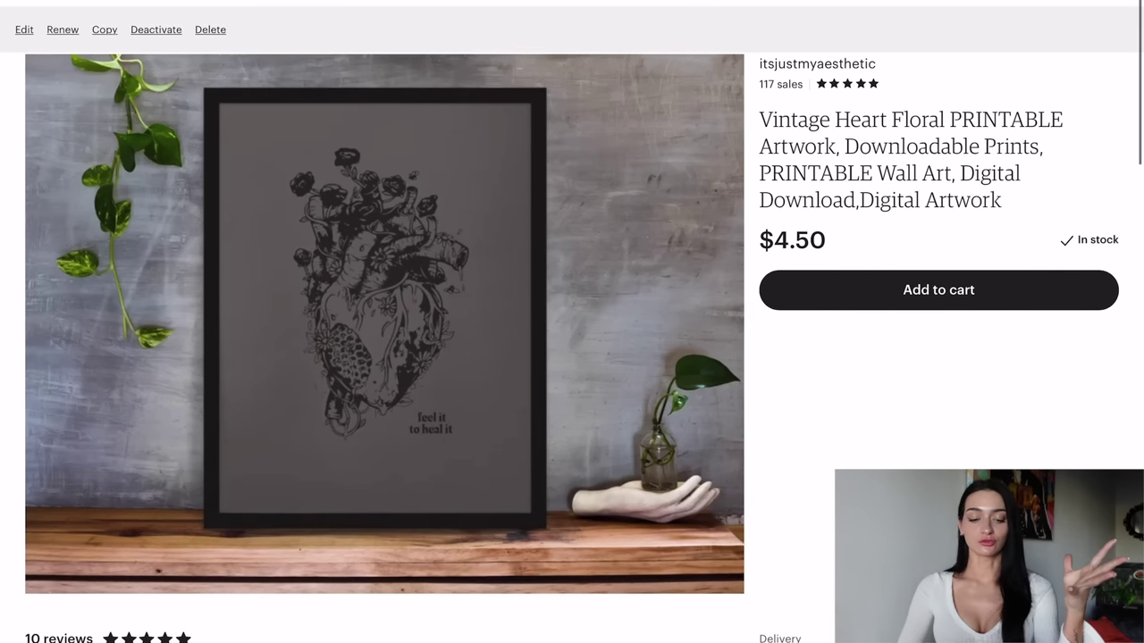
scroll(572, 322, "down", 1)
scroll(572, 322, "up", 3)
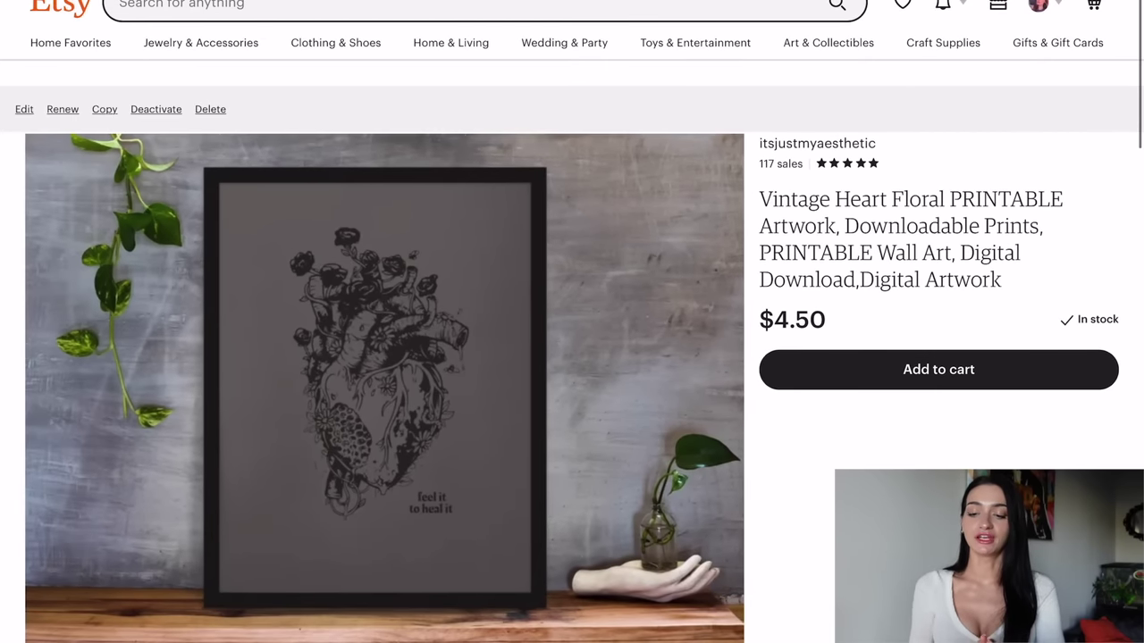
scroll(572, 321, "down", 2)
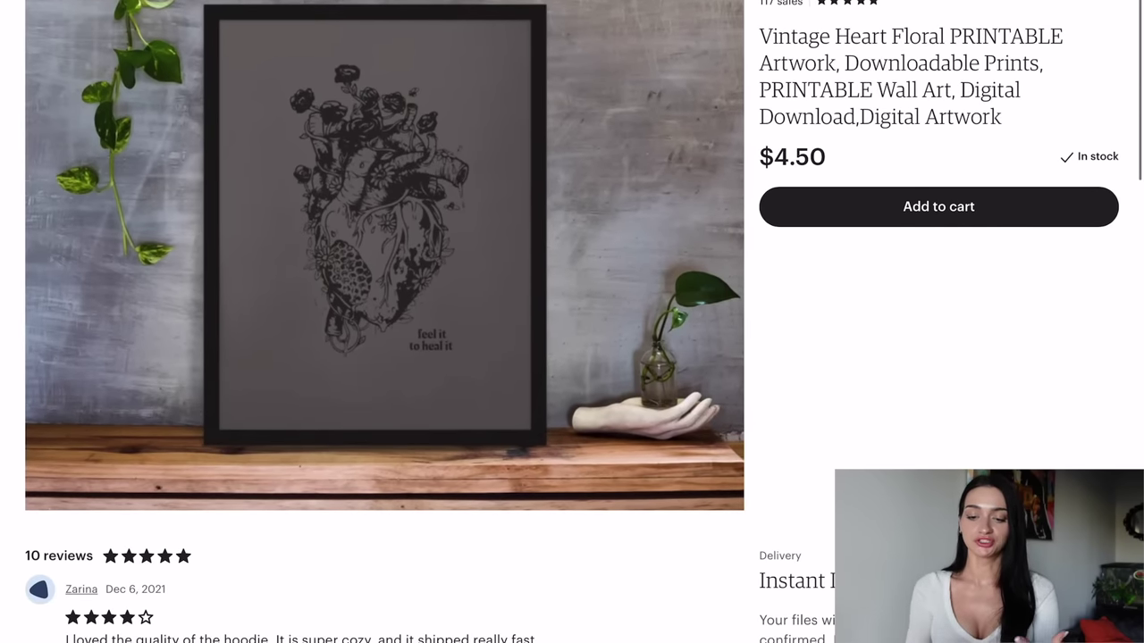
scroll(572, 322, "down", 1)
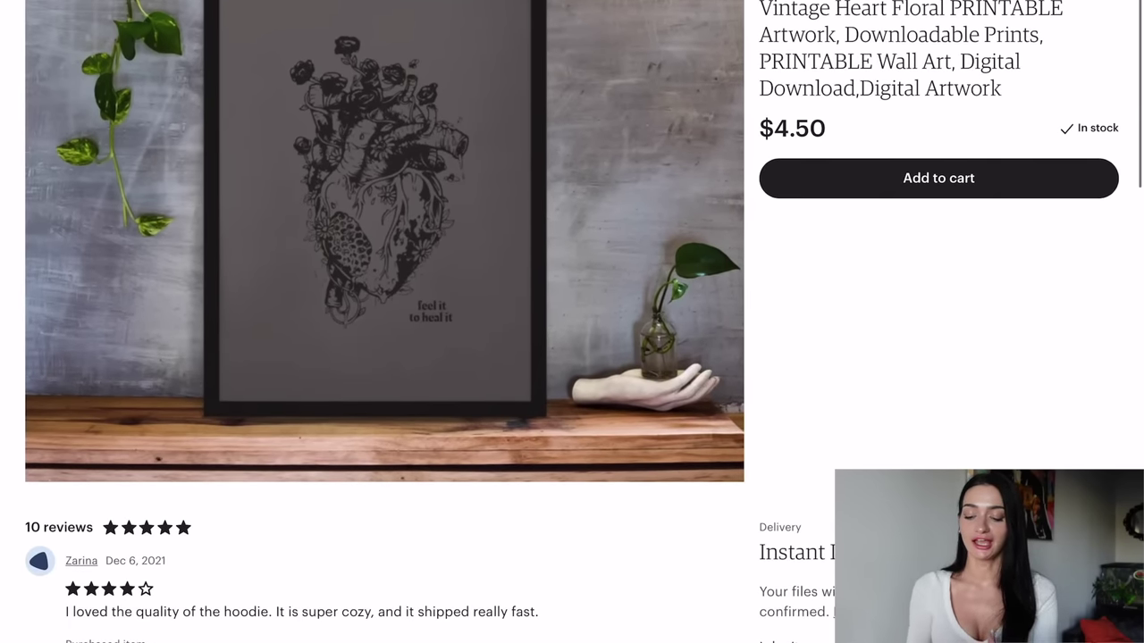
scroll(572, 322, "up", 1)
scroll(572, 321, "down", 5)
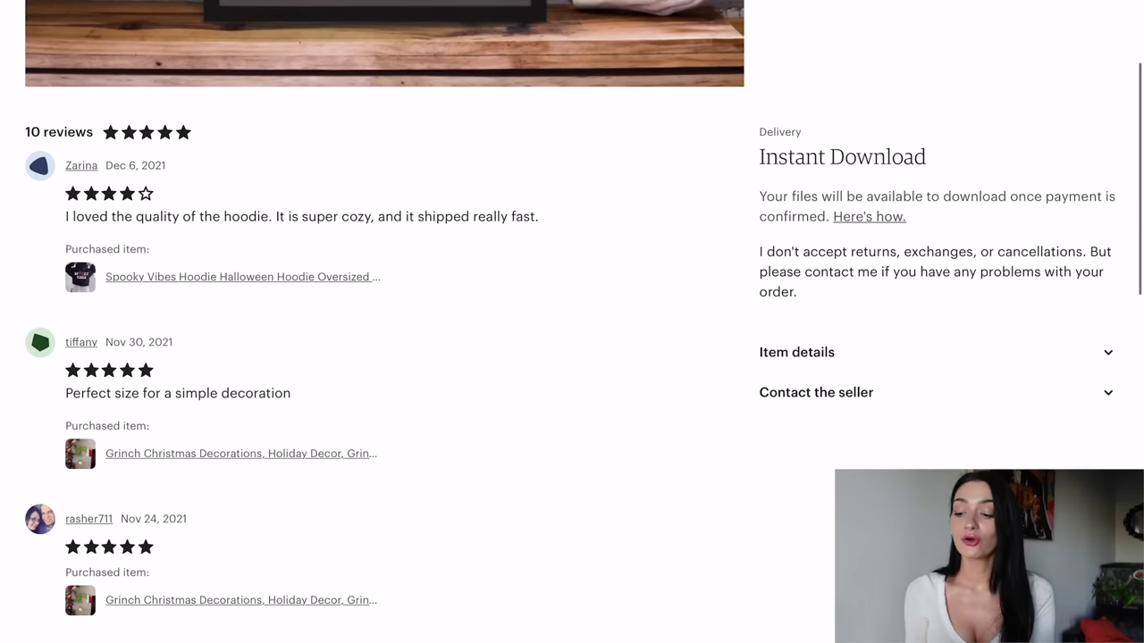